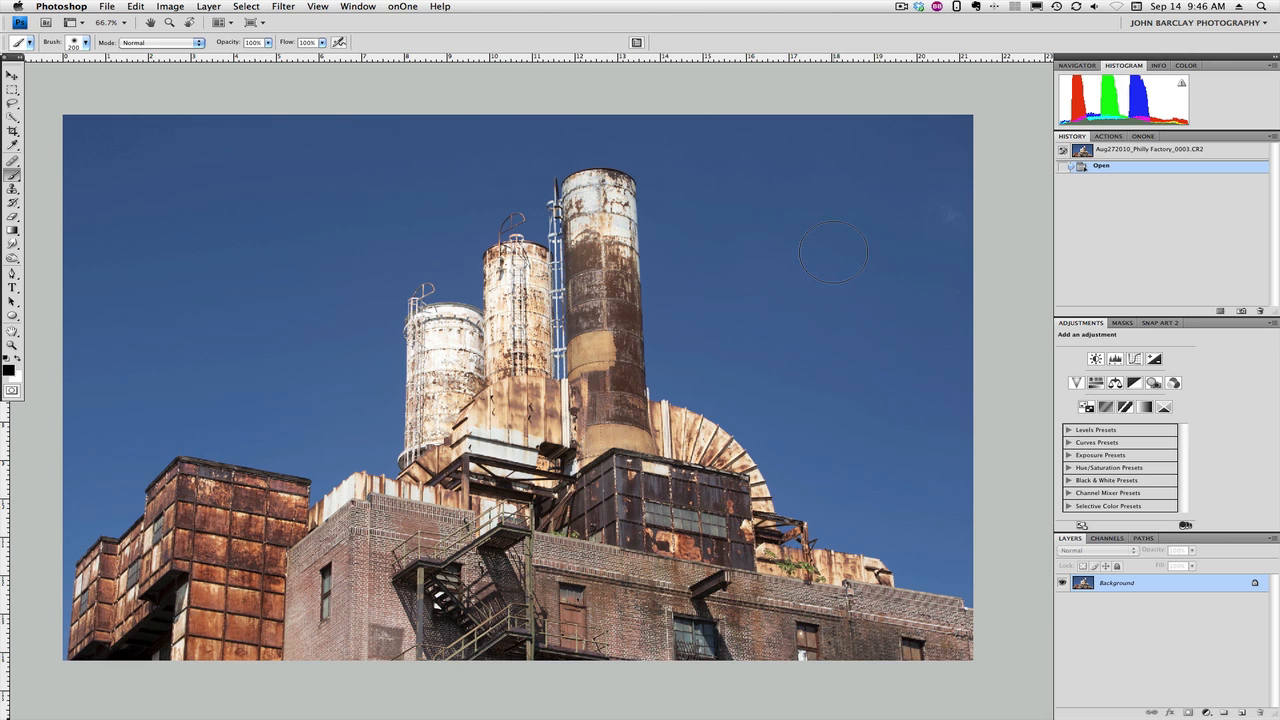
{"action": "left_click", "coordinate": [407, 7]}
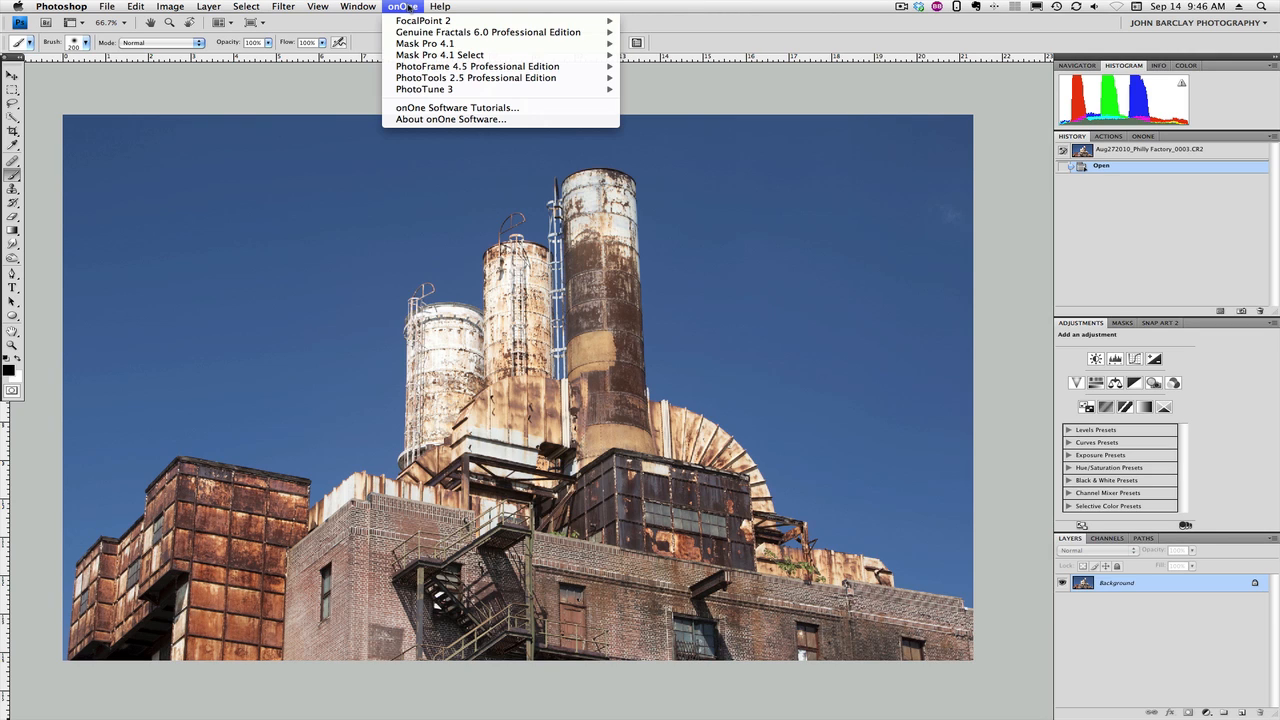
{"action": "mouse_move", "coordinate": [425, 25]}
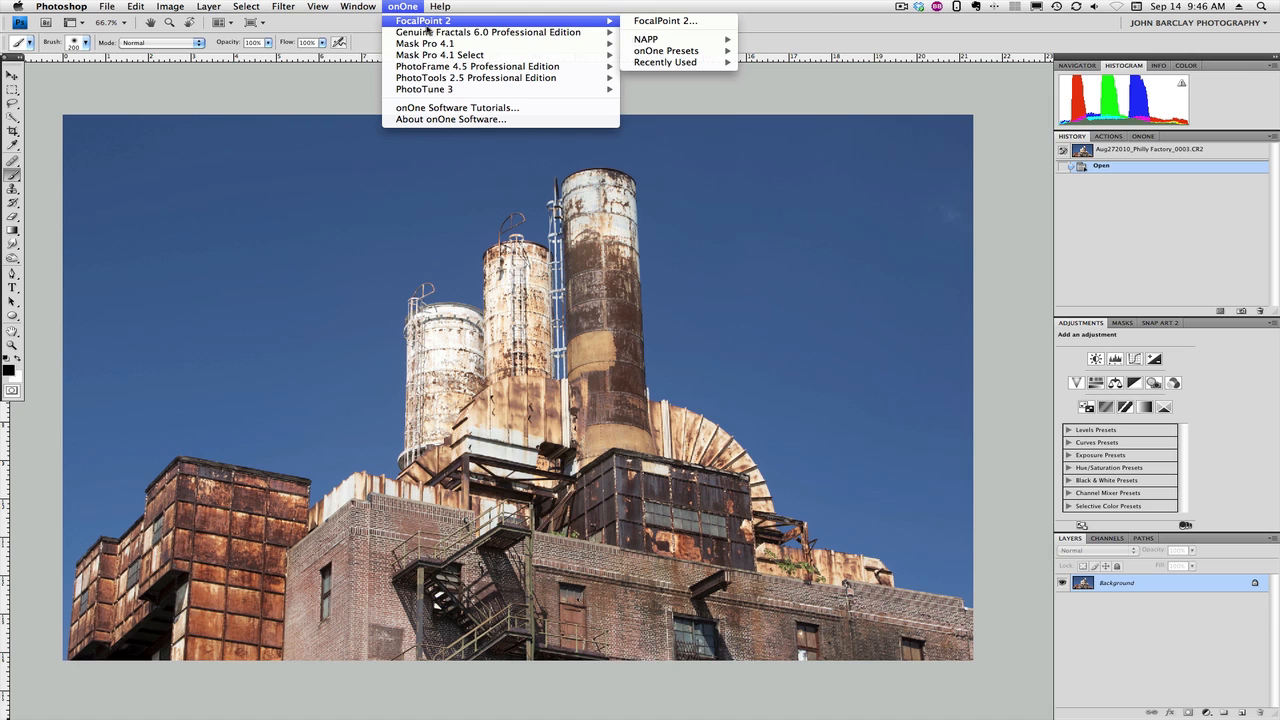
{"action": "mouse_move", "coordinate": [437, 68]}
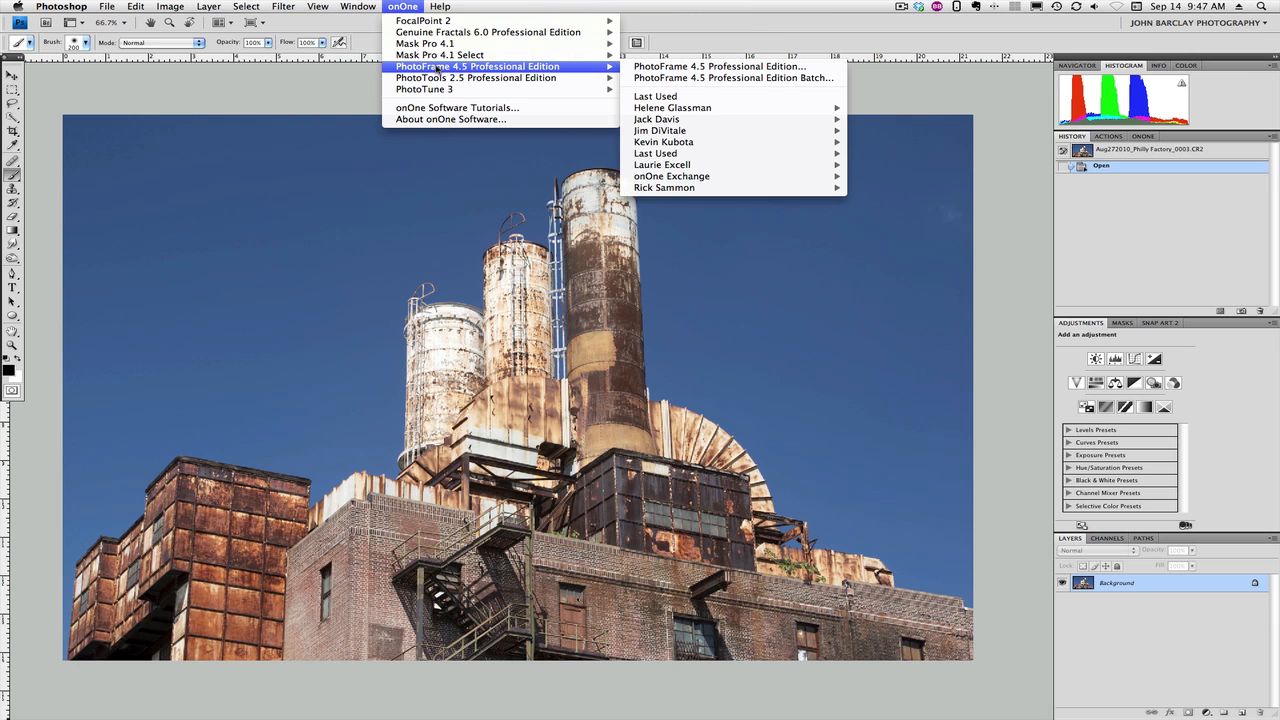
{"action": "left_click", "coordinate": [343, 91]}
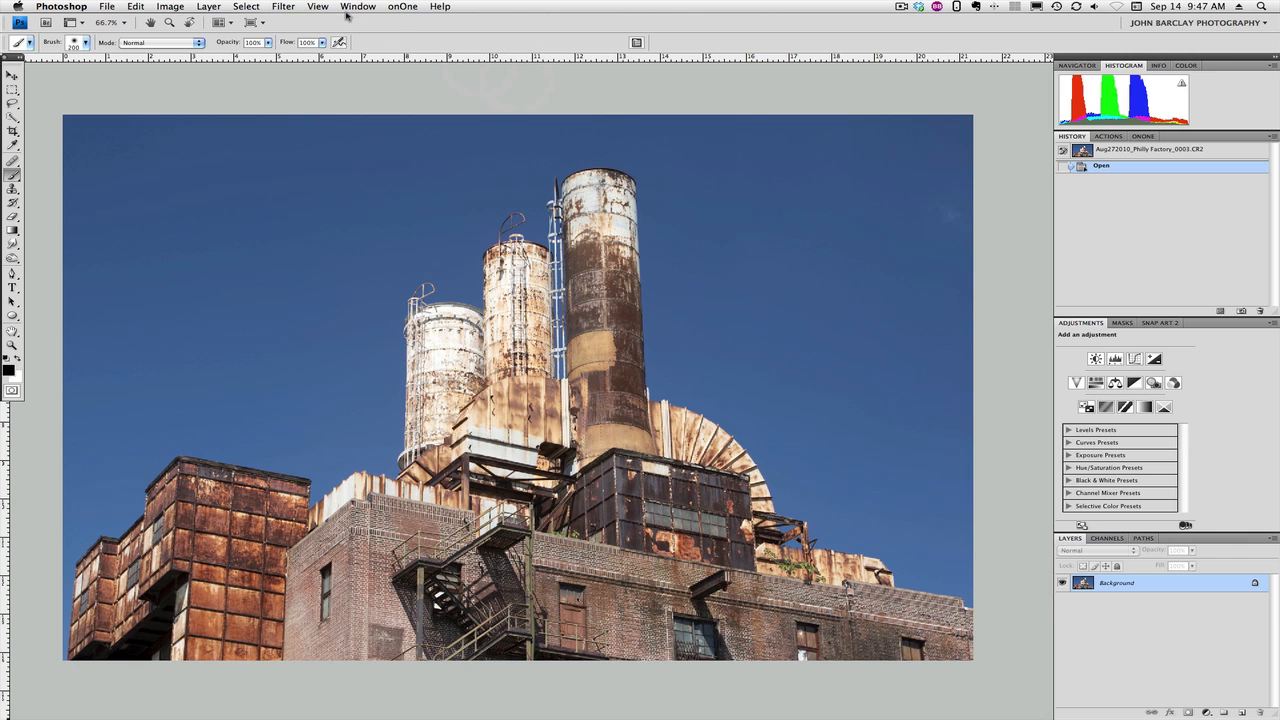
Apply the "Akureyi, Iceland – eerie light over a glacier" texture with the Totally Rad Dirty Pictures filter at 65% opacity.
{"action": "left_click", "coordinate": [287, 8]}
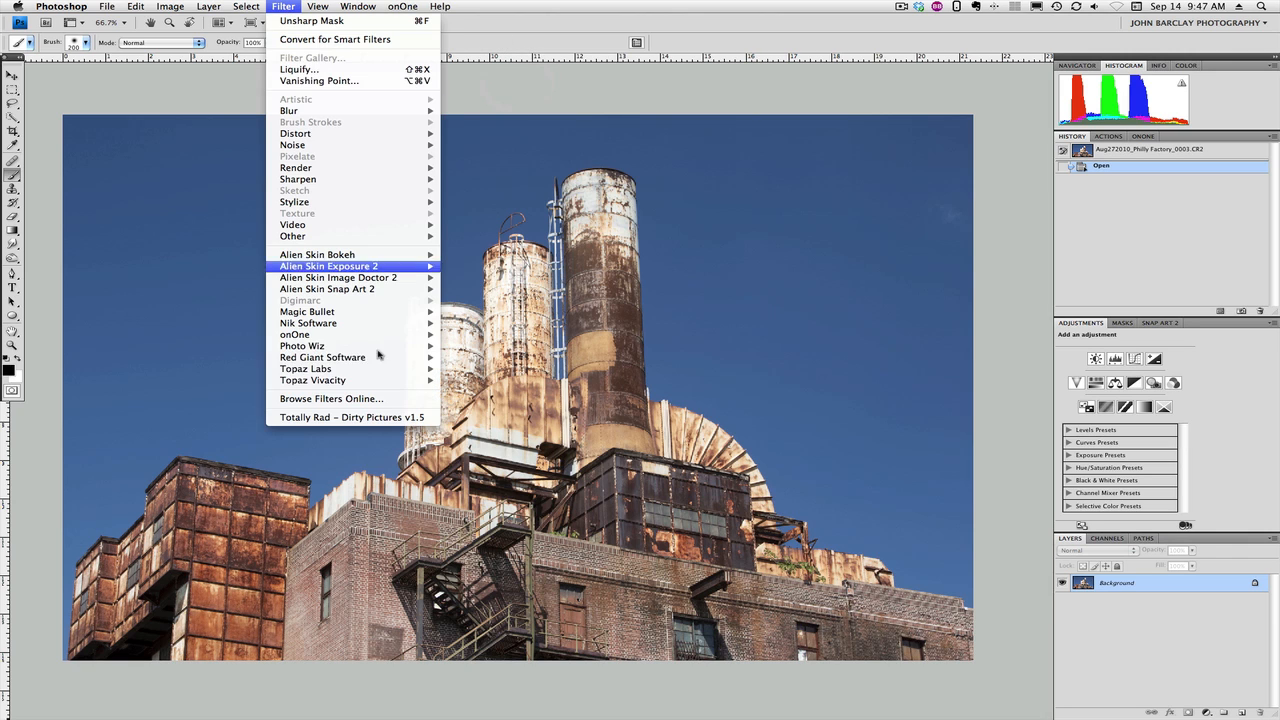
{"action": "left_click", "coordinate": [358, 416]}
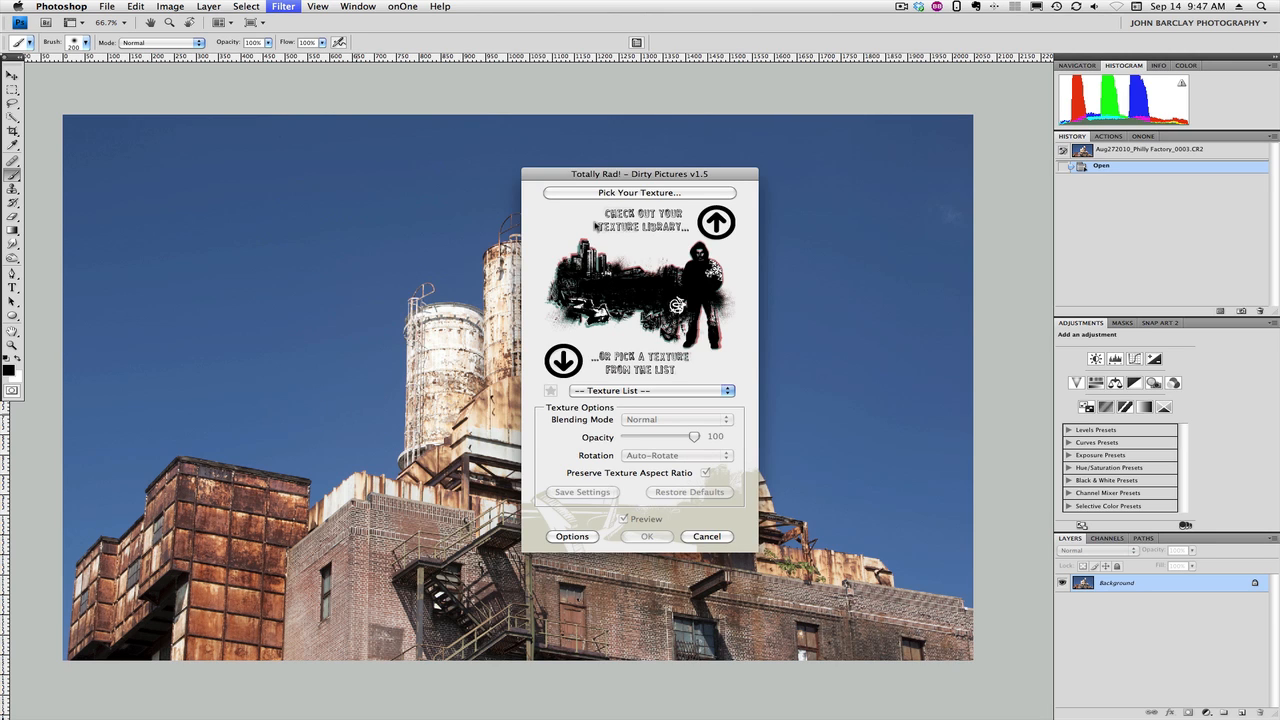
{"action": "left_click_drag", "start_coordinate": [582, 179], "coordinate": [974, 71]}
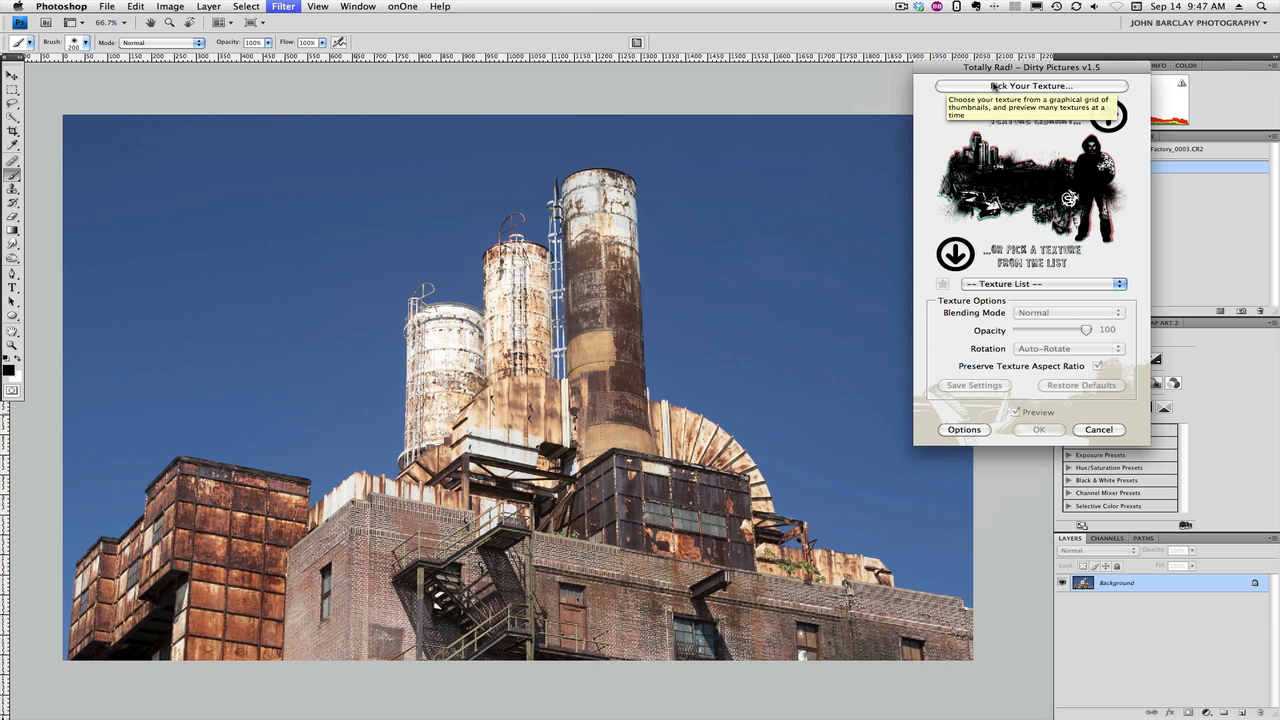
{"action": "left_click", "coordinate": [993, 86]}
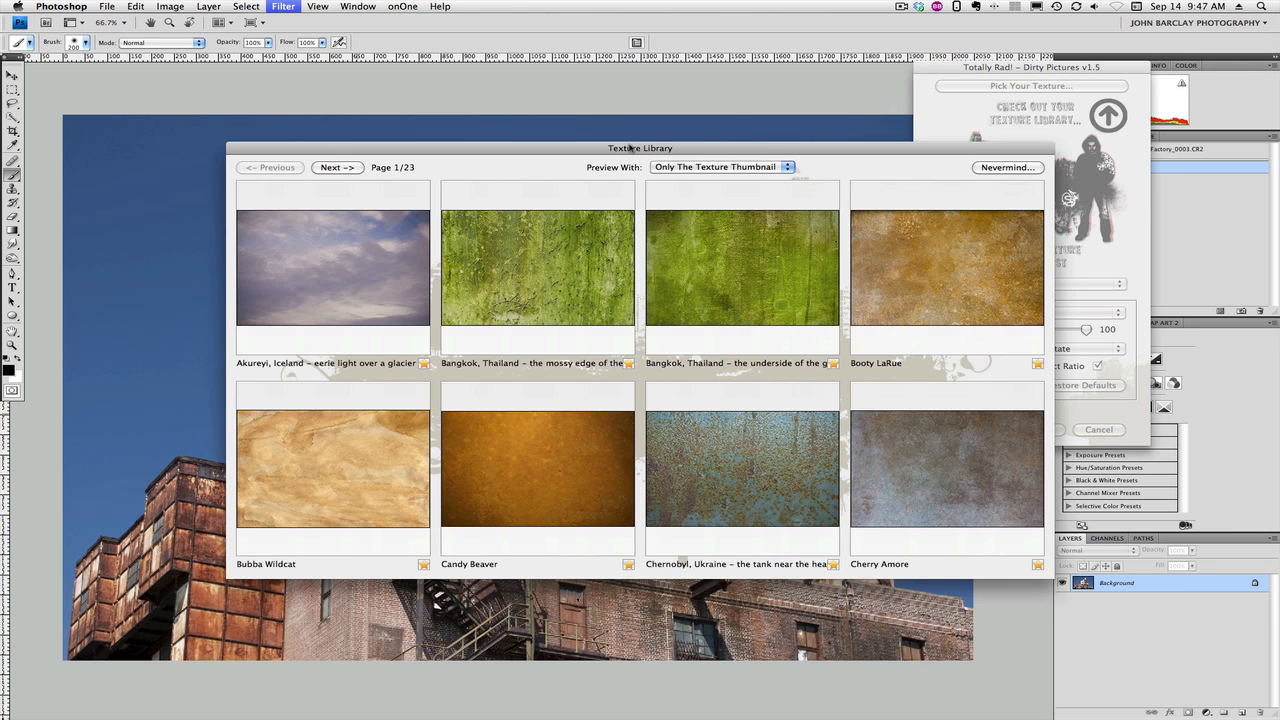
{"action": "left_click_drag", "start_coordinate": [614, 149], "coordinate": [813, 64]}
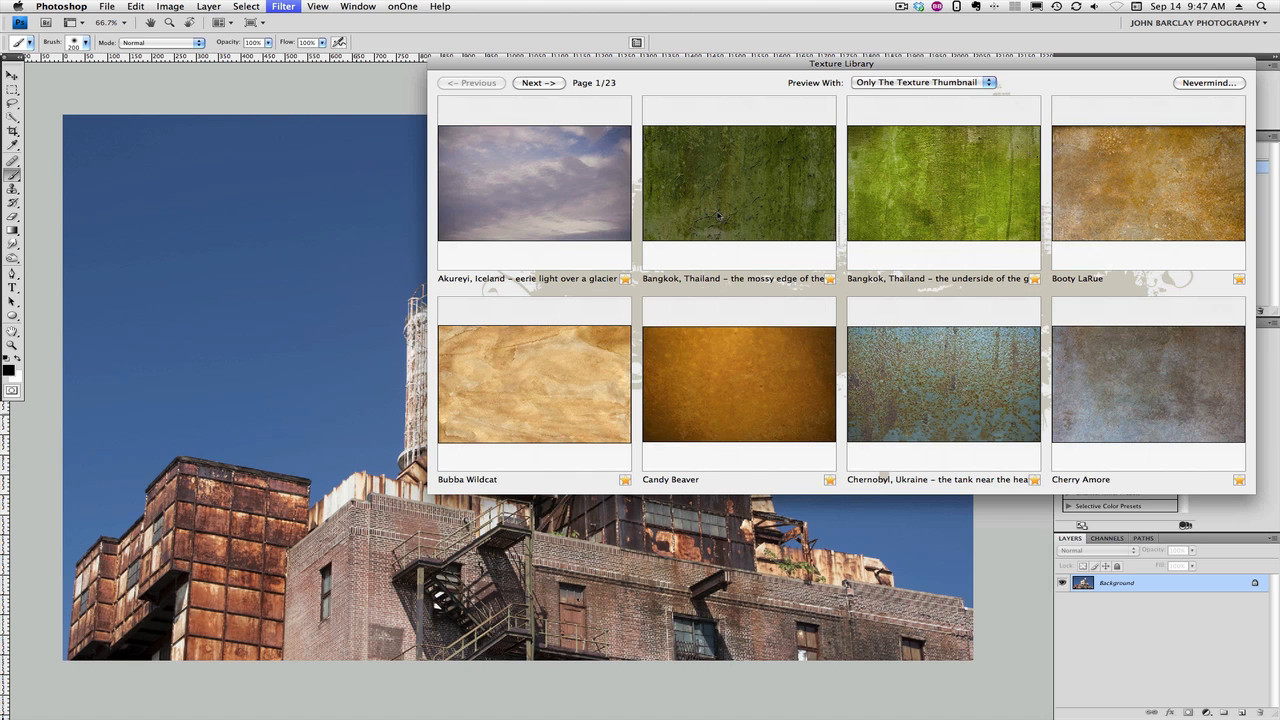
{"action": "left_click", "coordinate": [589, 192]}
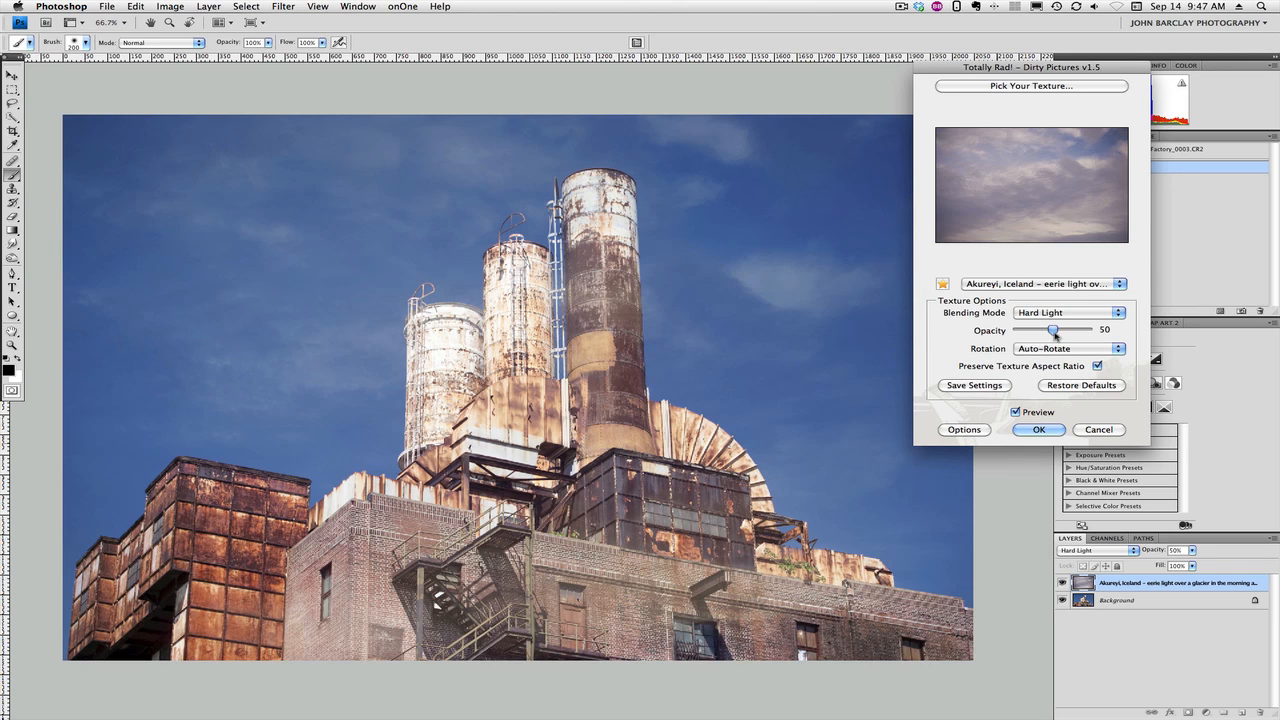
{"action": "left_click_drag", "start_coordinate": [1055, 335], "coordinate": [1063, 332]}
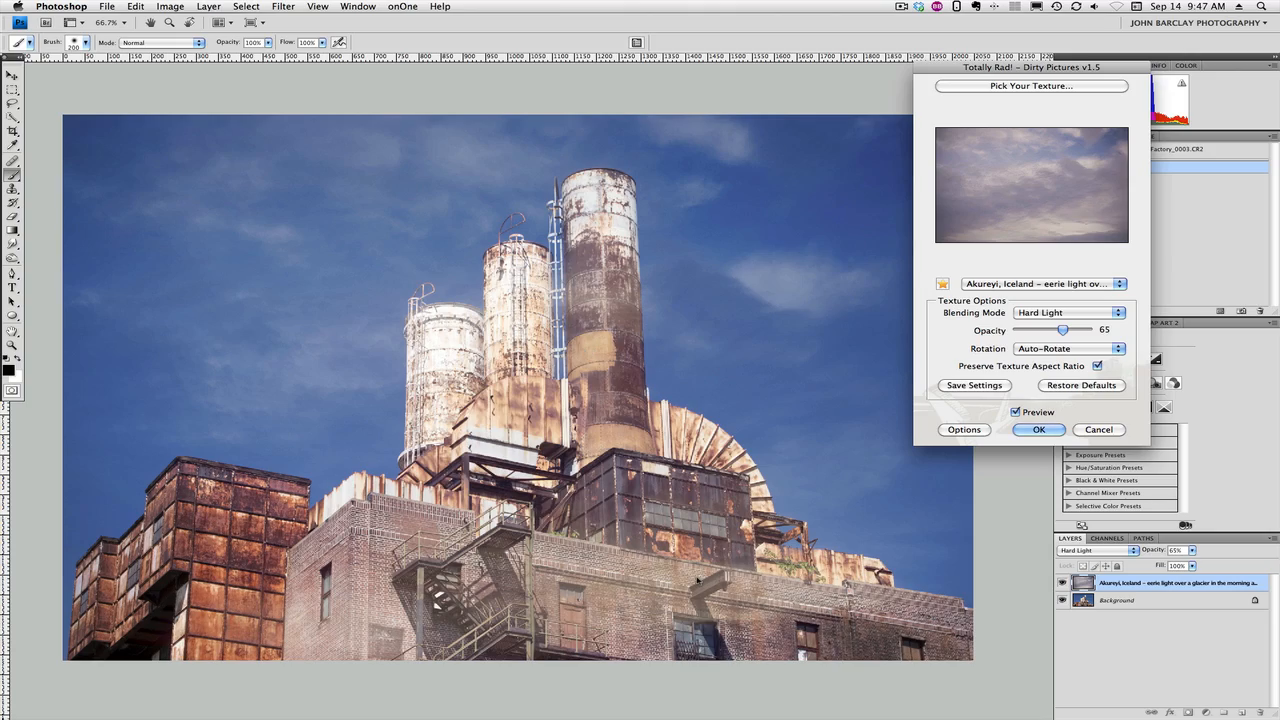
{"action": "left_click", "coordinate": [1039, 430]}
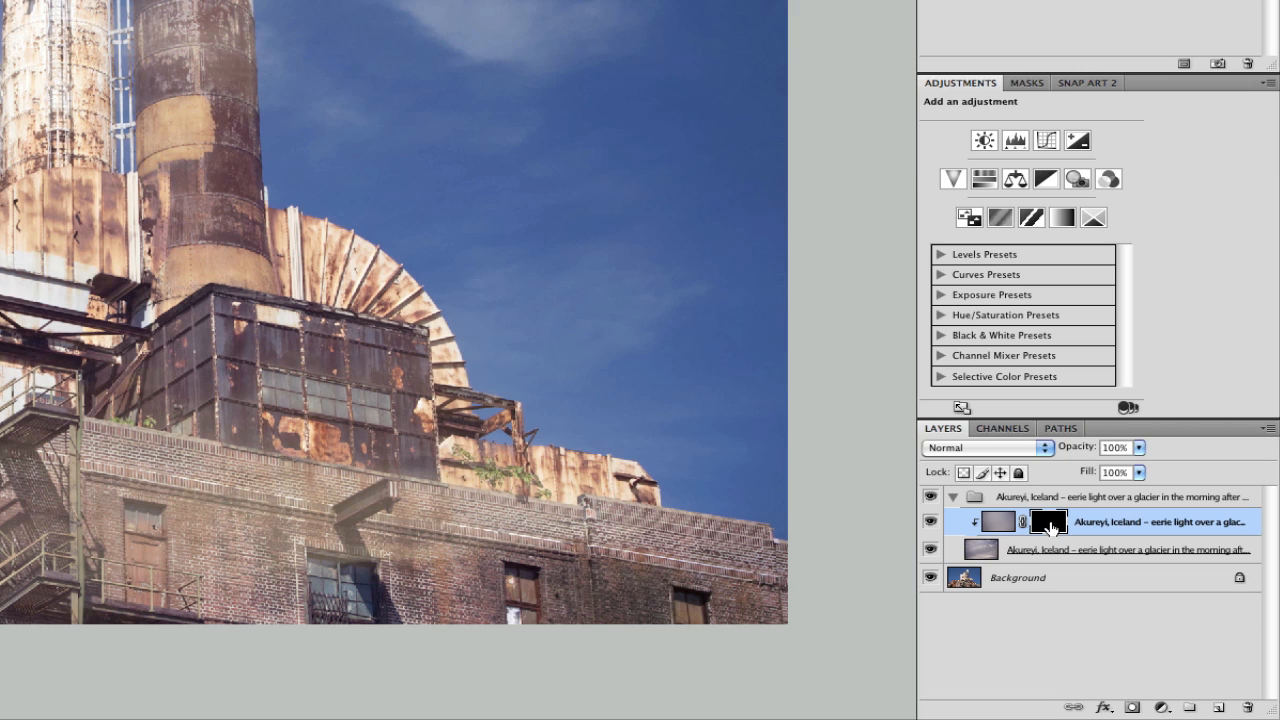
Add a layer mask to the lower Akureyi texture layer and paint it black over the smokestacks and buildings.
{"action": "left_click", "coordinate": [1032, 553]}
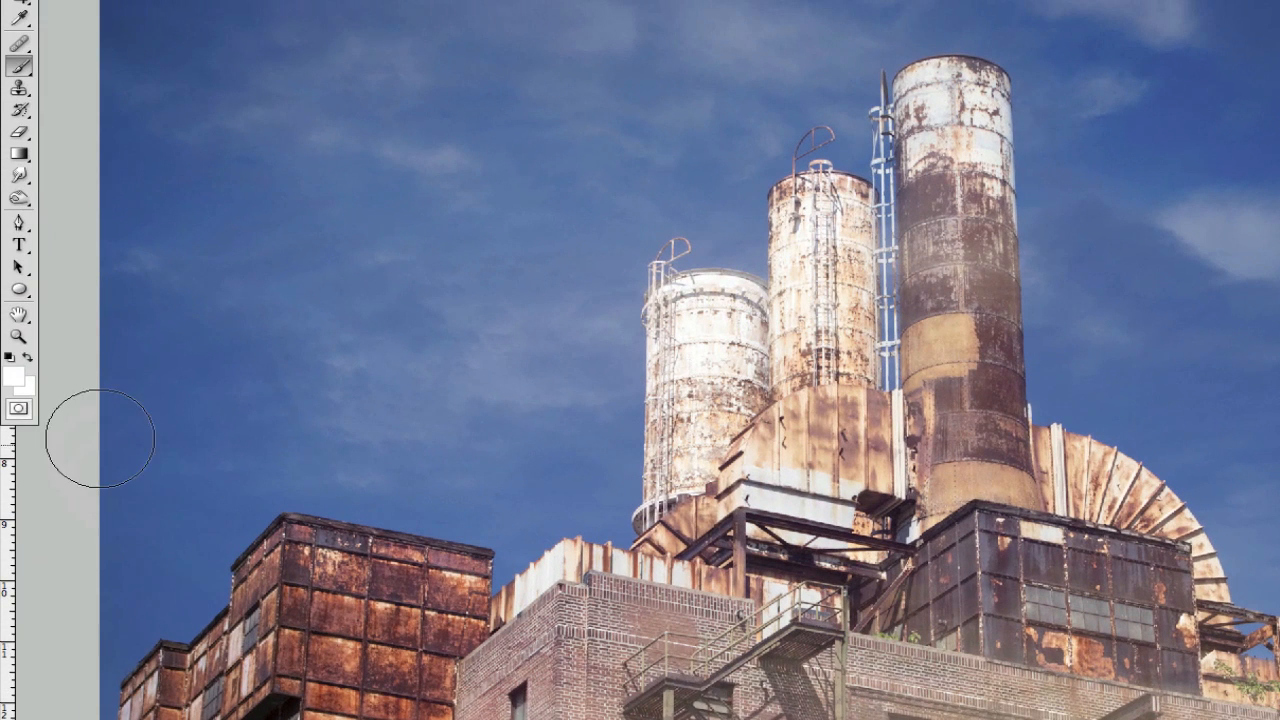
{"action": "left_click", "coordinate": [10, 359]}
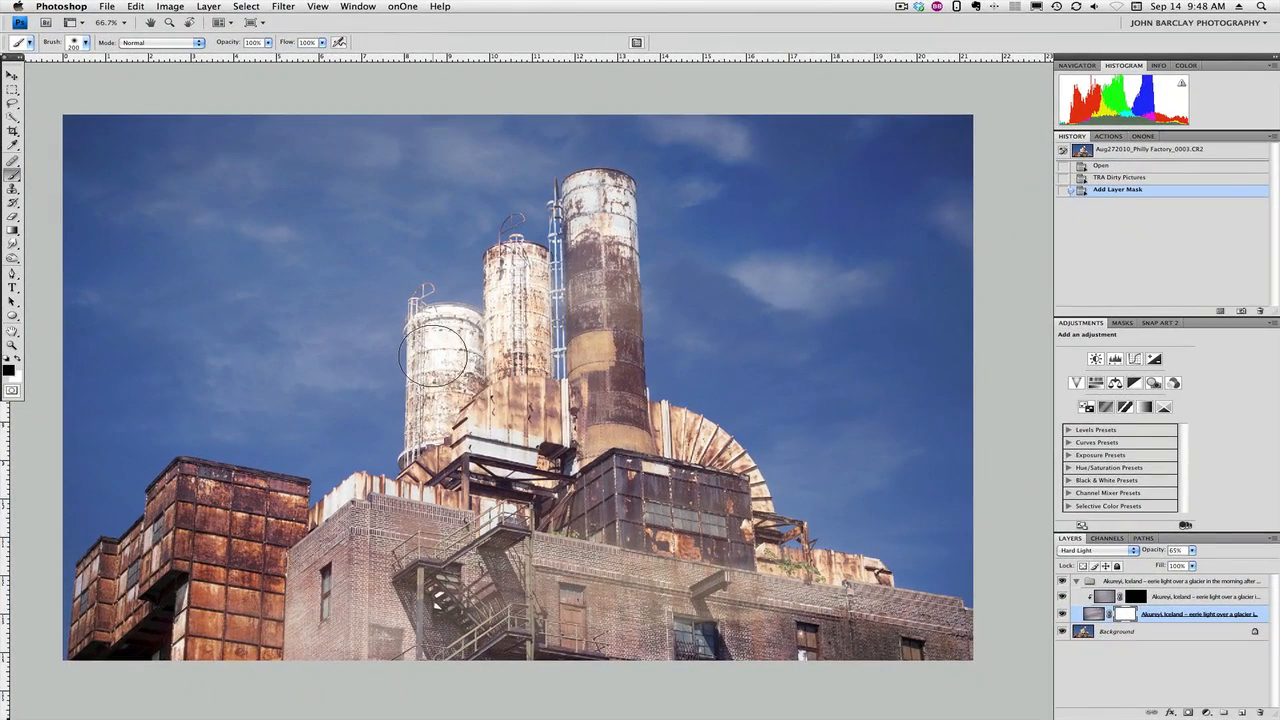
{"action": "mouse_move", "coordinate": [437, 349]}
{"action": "left_mouse_down"}
{"action": "mouse_move", "coordinate": [442, 424]}
{"action": "mouse_move", "coordinate": [495, 282]}
{"action": "mouse_move", "coordinate": [513, 281]}
{"action": "mouse_move", "coordinate": [521, 455]}
{"action": "mouse_move", "coordinate": [635, 426]}
{"action": "mouse_move", "coordinate": [597, 428]}
{"action": "mouse_move", "coordinate": [597, 192]}
{"action": "mouse_move", "coordinate": [604, 424]}
{"action": "mouse_move", "coordinate": [678, 440]}
{"action": "mouse_move", "coordinate": [791, 567]}
{"action": "mouse_move", "coordinate": [892, 611]}
{"action": "mouse_move", "coordinate": [913, 642]}
{"action": "mouse_move", "coordinate": [726, 659]}
{"action": "mouse_move", "coordinate": [544, 650]}
{"action": "mouse_move", "coordinate": [675, 626]}
{"action": "mouse_move", "coordinate": [672, 616]}
{"action": "mouse_move", "coordinate": [706, 621]}
{"action": "mouse_move", "coordinate": [509, 559]}
{"action": "mouse_move", "coordinate": [491, 424]}
{"action": "mouse_move", "coordinate": [525, 404]}
{"action": "mouse_move", "coordinate": [494, 399]}
{"action": "mouse_move", "coordinate": [475, 424]}
{"action": "mouse_move", "coordinate": [441, 352]}
{"action": "mouse_move", "coordinate": [442, 445]}
{"action": "mouse_move", "coordinate": [335, 515]}
{"action": "left_mouse_up"}
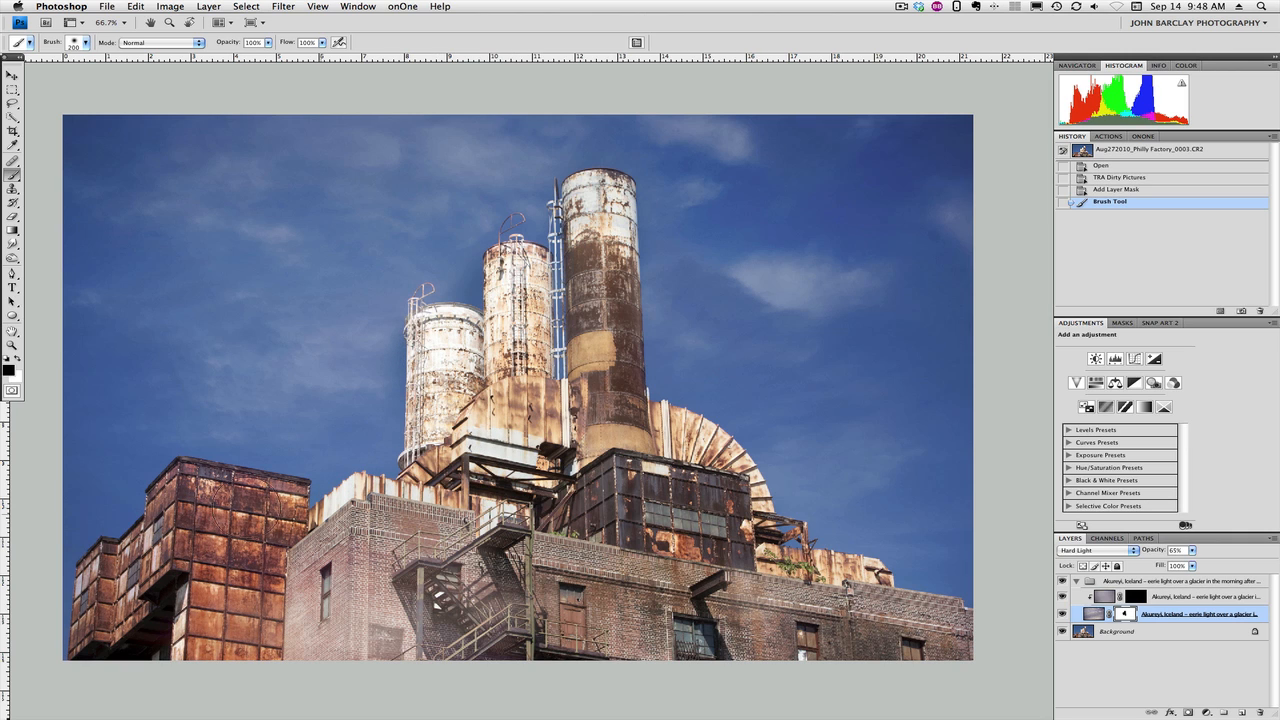
{"action": "mouse_move", "coordinate": [240, 502]}
{"action": "left_mouse_down"}
{"action": "mouse_move", "coordinate": [165, 526]}
{"action": "mouse_move", "coordinate": [106, 596]}
{"action": "mouse_move", "coordinate": [161, 636]}
{"action": "mouse_move", "coordinate": [430, 565]}
{"action": "mouse_move", "coordinate": [460, 570]}
{"action": "mouse_move", "coordinate": [340, 610]}
{"action": "mouse_move", "coordinate": [303, 665]}
{"action": "mouse_move", "coordinate": [585, 630]}
{"action": "mouse_move", "coordinate": [612, 590]}
{"action": "mouse_move", "coordinate": [740, 572]}
{"action": "mouse_move", "coordinate": [800, 595]}
{"action": "left_mouse_up"}
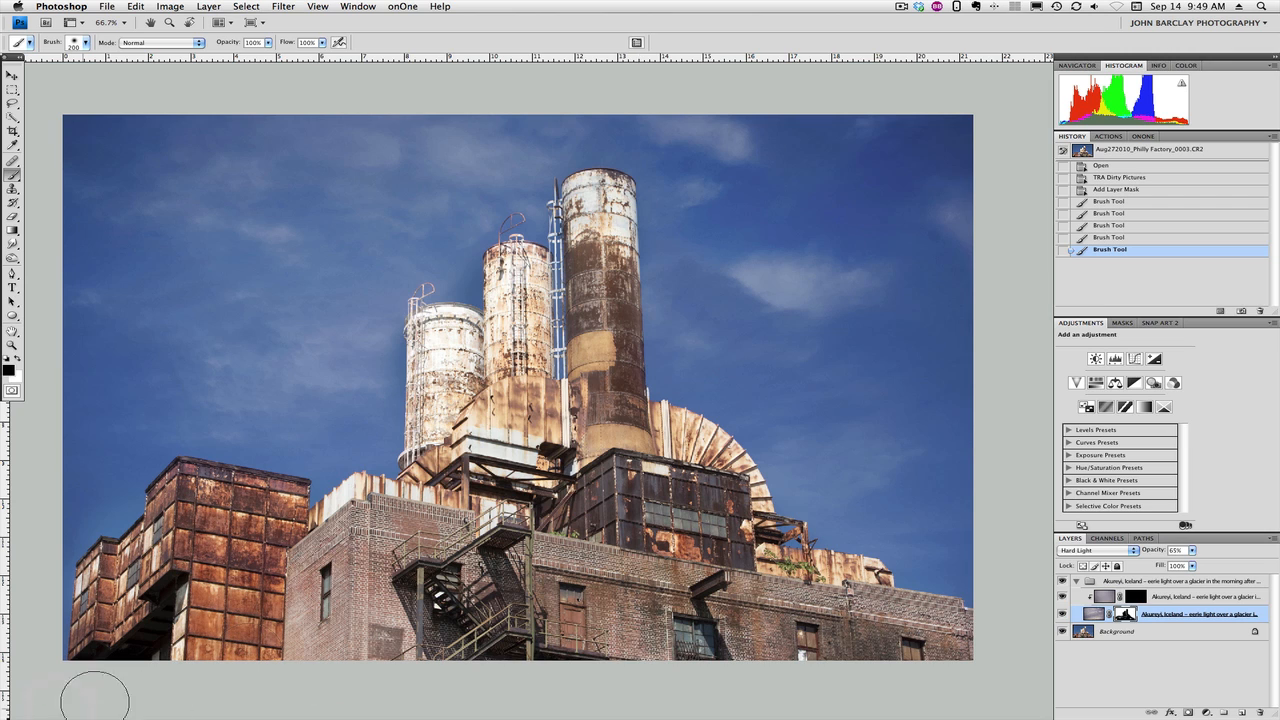
{"action": "mouse_move", "coordinate": [374, 604]}
{"action": "left_mouse_down"}
{"action": "mouse_move", "coordinate": [371, 554]}
{"action": "mouse_move", "coordinate": [394, 526]}
{"action": "left_mouse_up"}
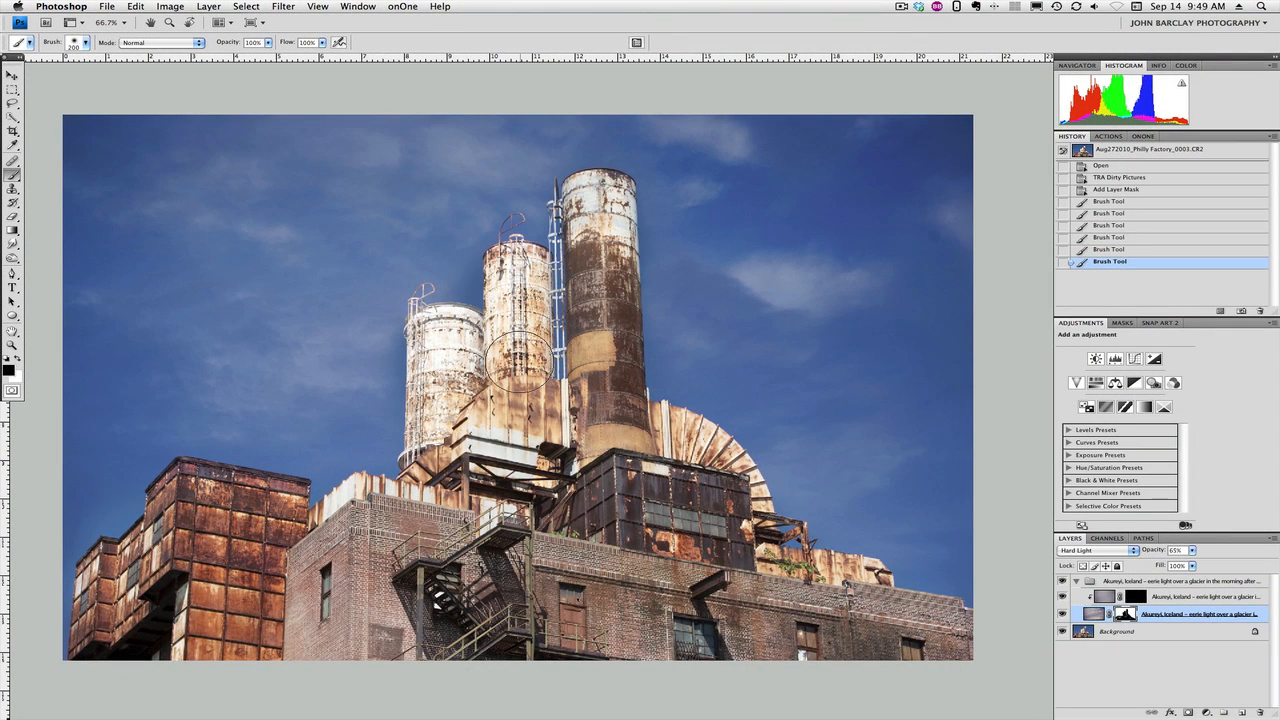
{"action": "mouse_move", "coordinate": [443, 333]}
{"action": "left_mouse_down"}
{"action": "mouse_move", "coordinate": [430, 490]}
{"action": "mouse_move", "coordinate": [450, 495]}
{"action": "left_mouse_up"}
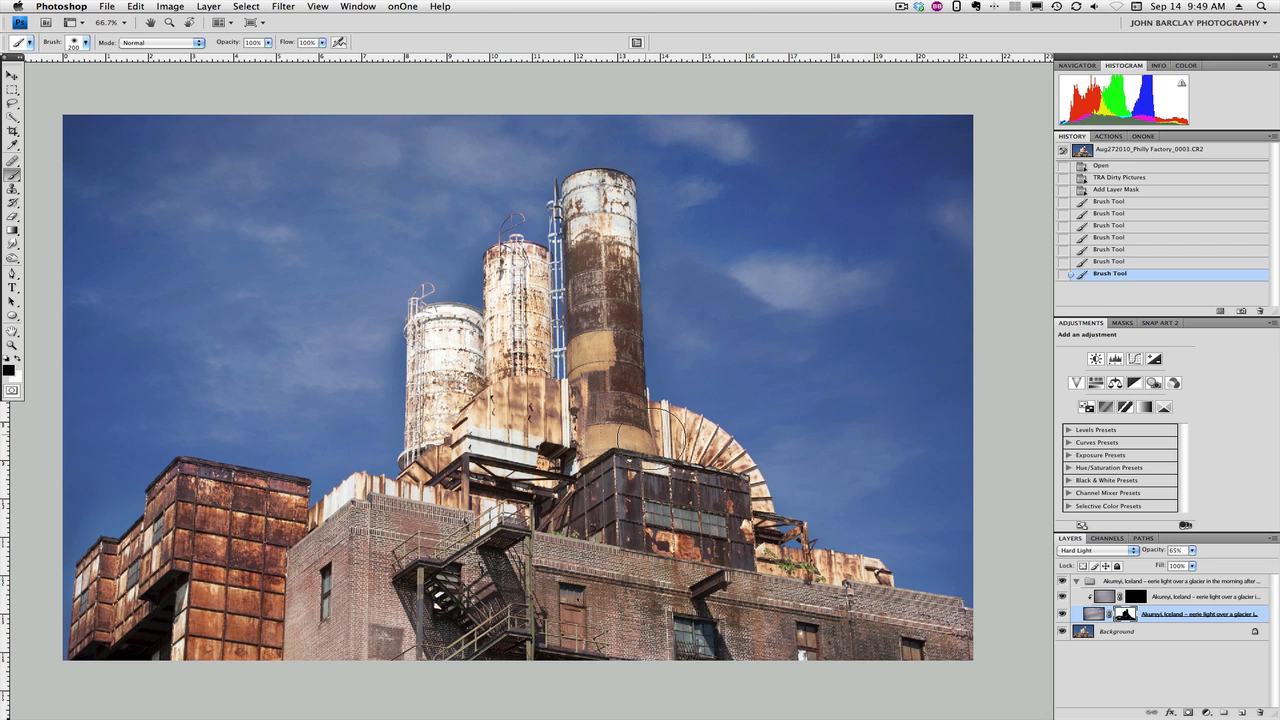
{"action": "left_click_drag", "start_coordinate": [880, 592], "coordinate": [915, 597]}
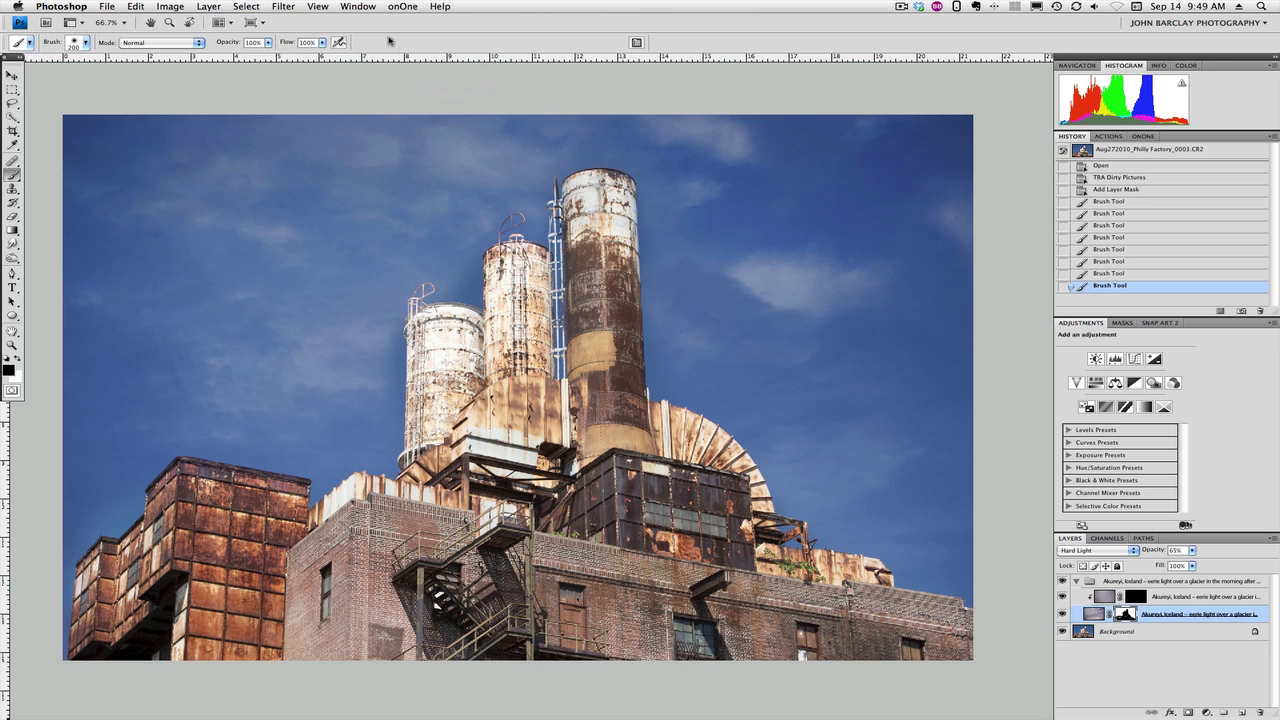
Load the Cinnamon Windsor texture in the Dirty Pictures filter and set its opacity to 35.
{"action": "left_click", "coordinate": [285, 7]}
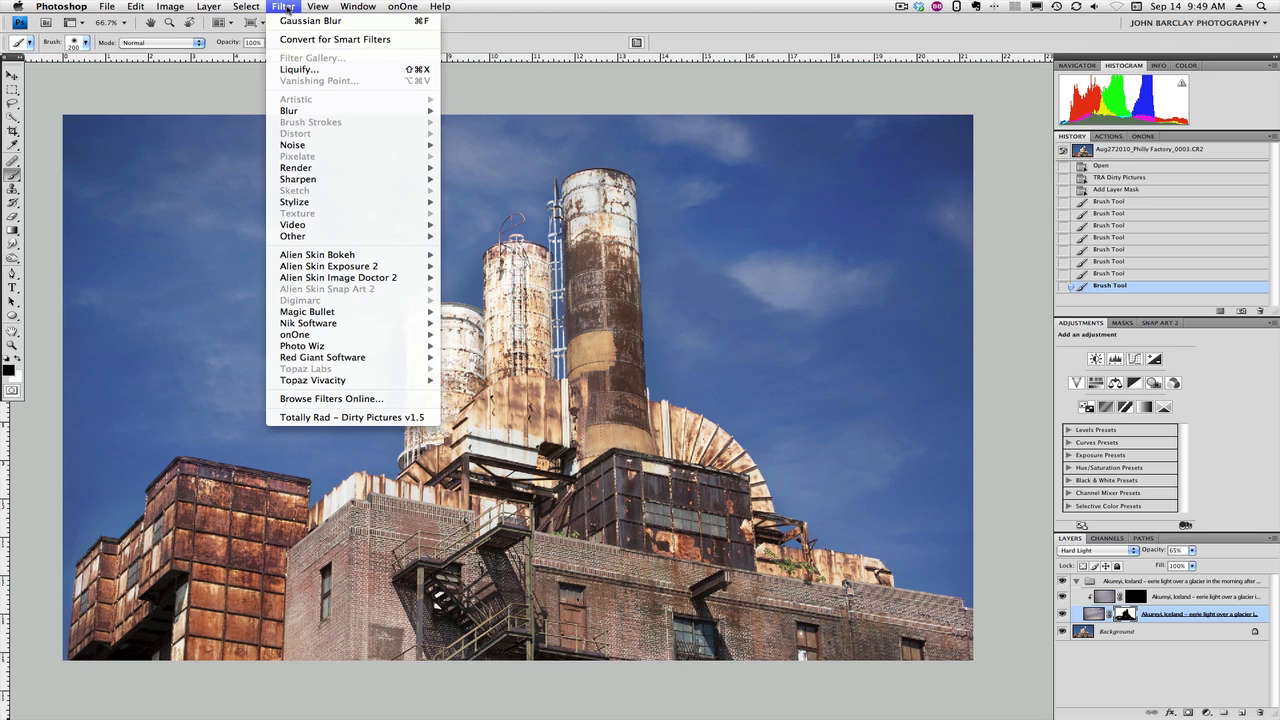
{"action": "left_click", "coordinate": [340, 417]}
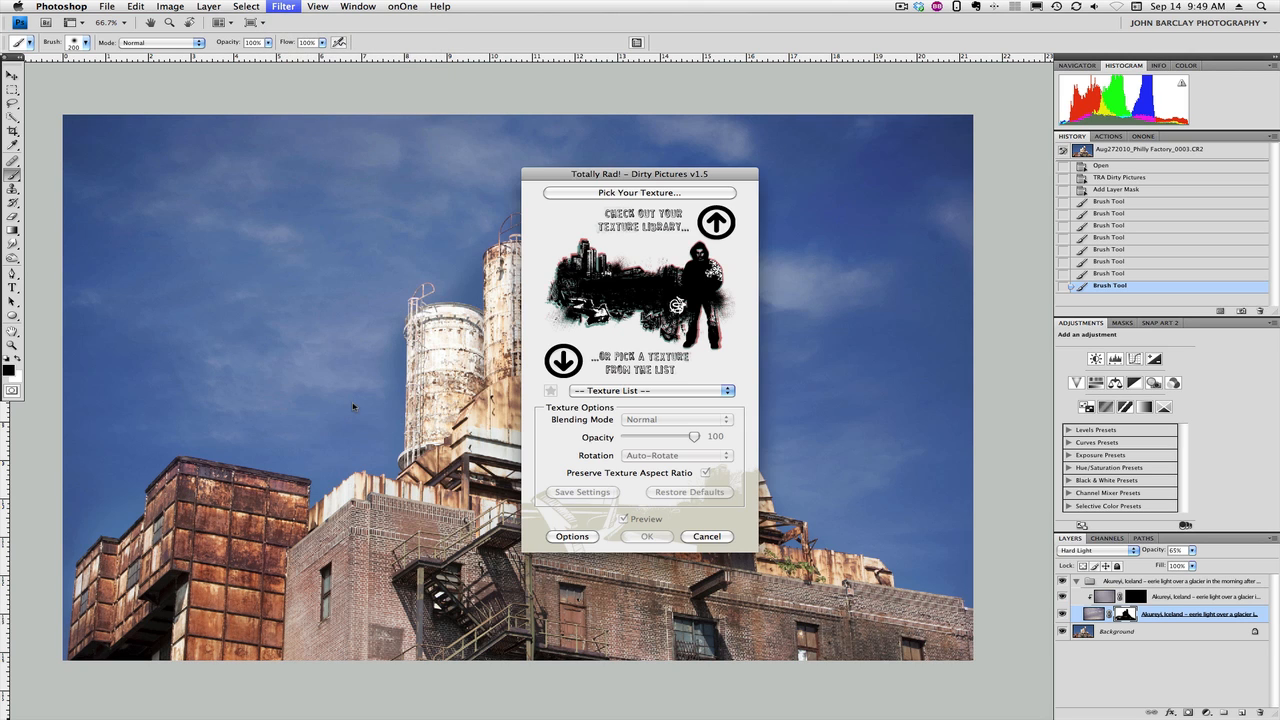
{"action": "left_click", "coordinate": [578, 196]}
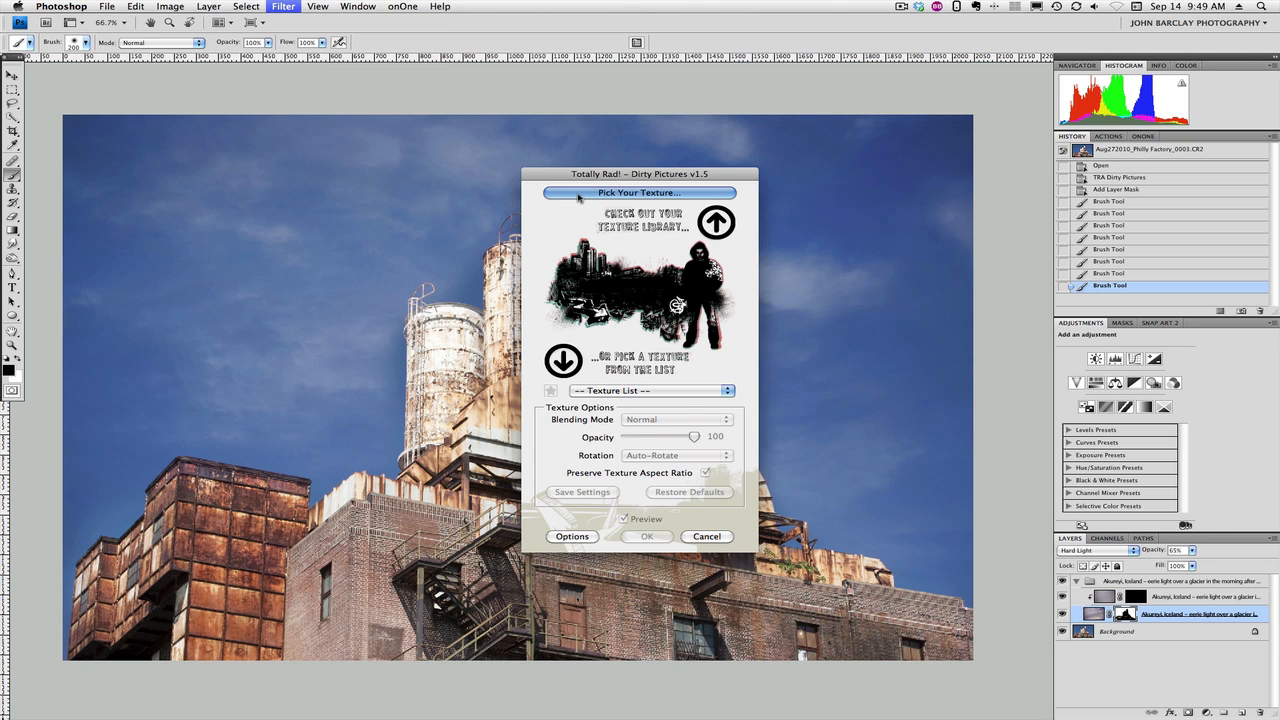
{"action": "left_click_drag", "start_coordinate": [541, 152], "coordinate": [691, 94]}
{"action": "left_click", "coordinate": [509, 110]}
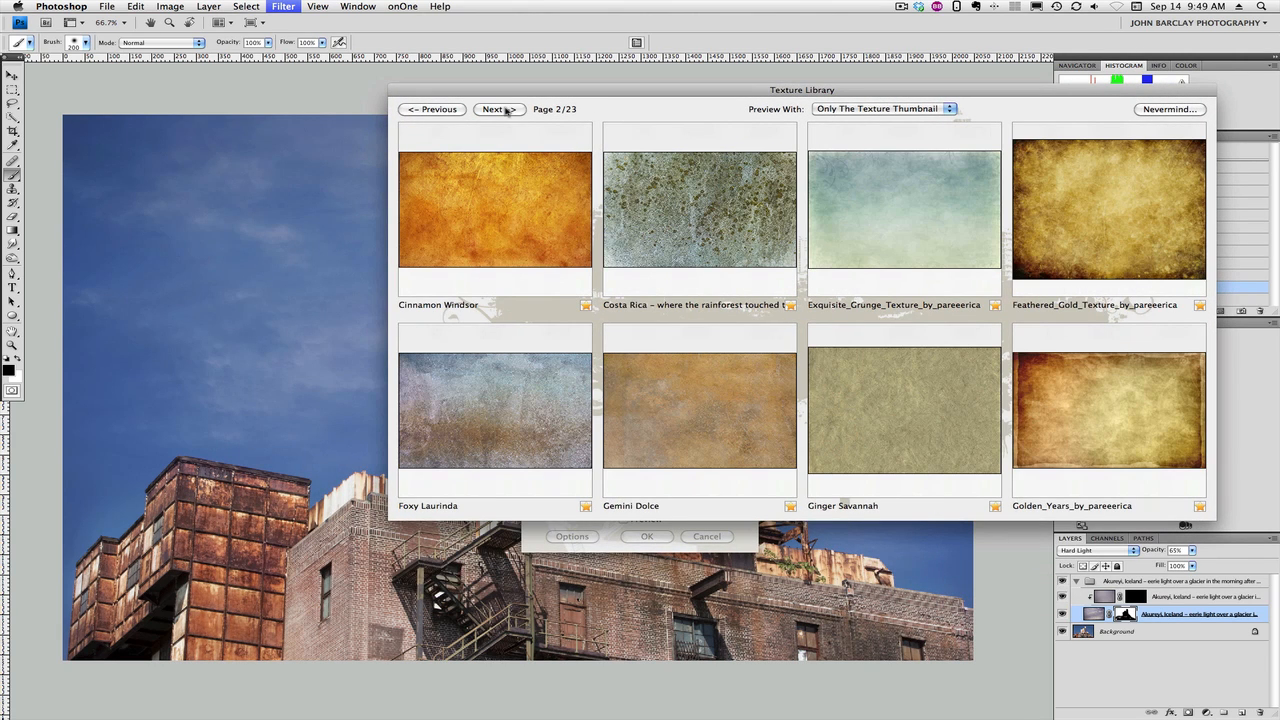
{"action": "left_click", "coordinate": [507, 110]}
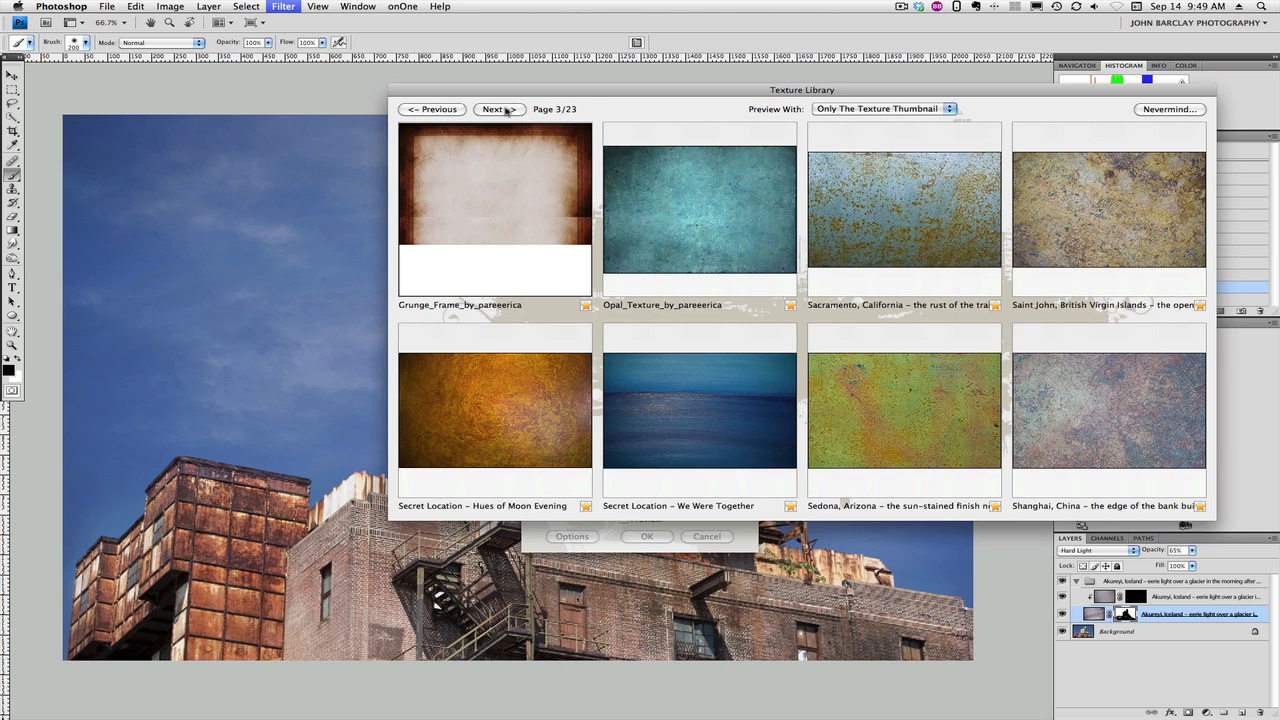
{"action": "left_click", "coordinate": [507, 111]}
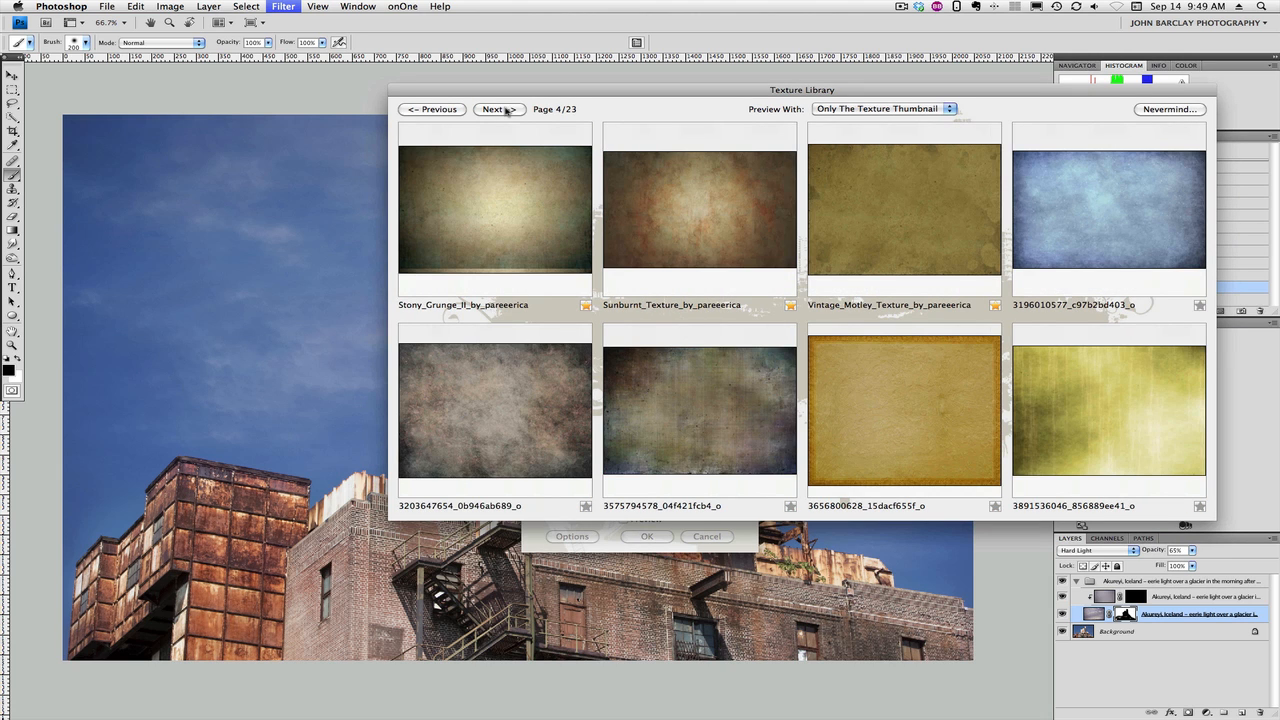
{"action": "left_click", "coordinate": [507, 111]}
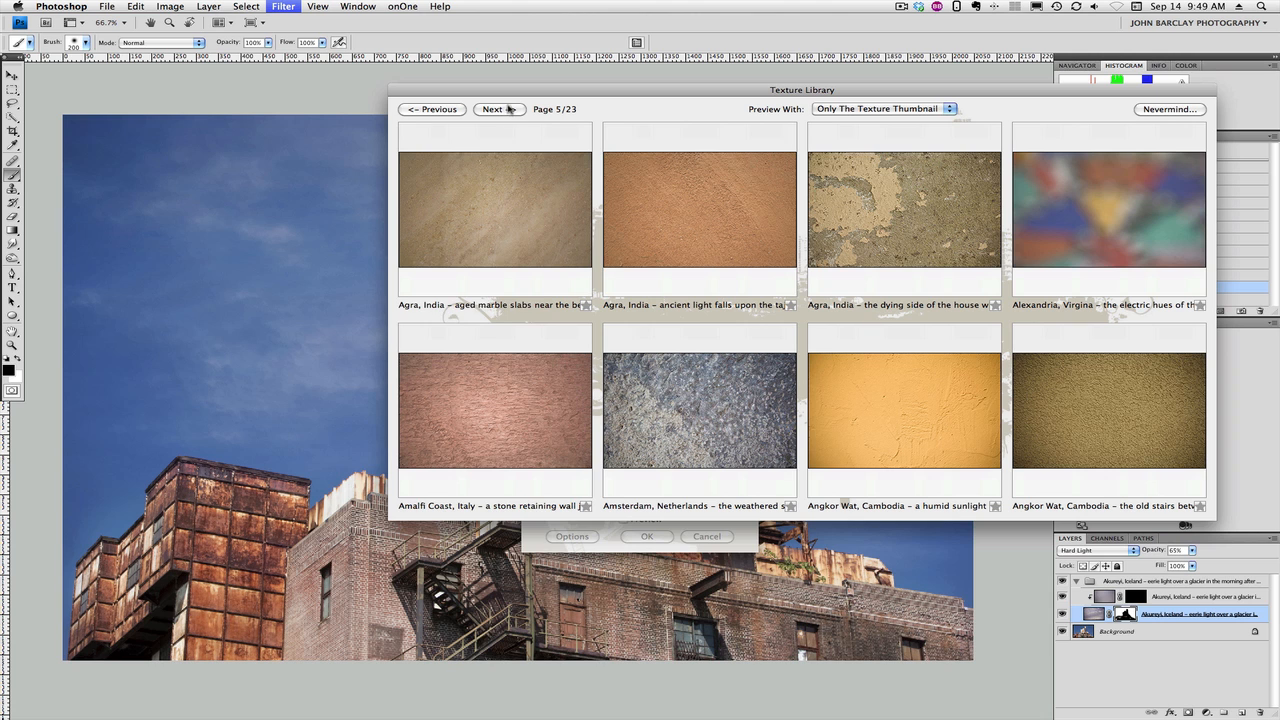
{"action": "left_click", "coordinate": [452, 111]}
{"action": "left_click", "coordinate": [452, 111]}
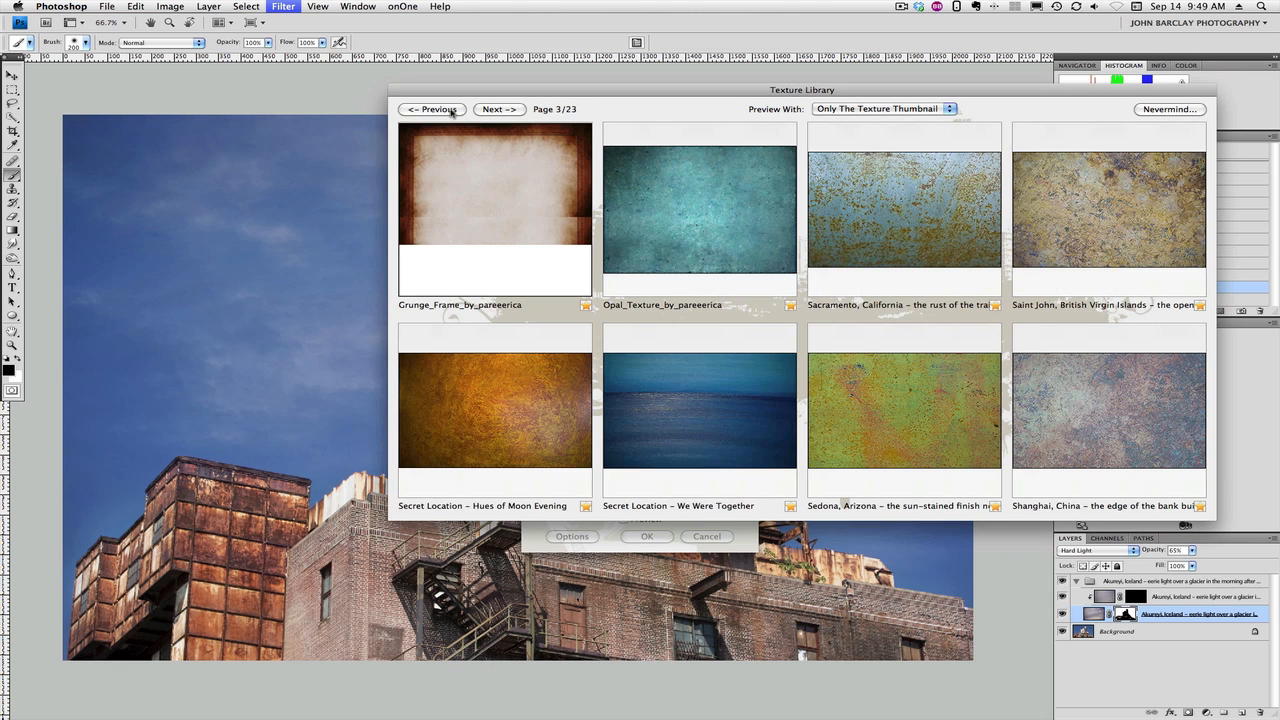
{"action": "left_click", "coordinate": [452, 111]}
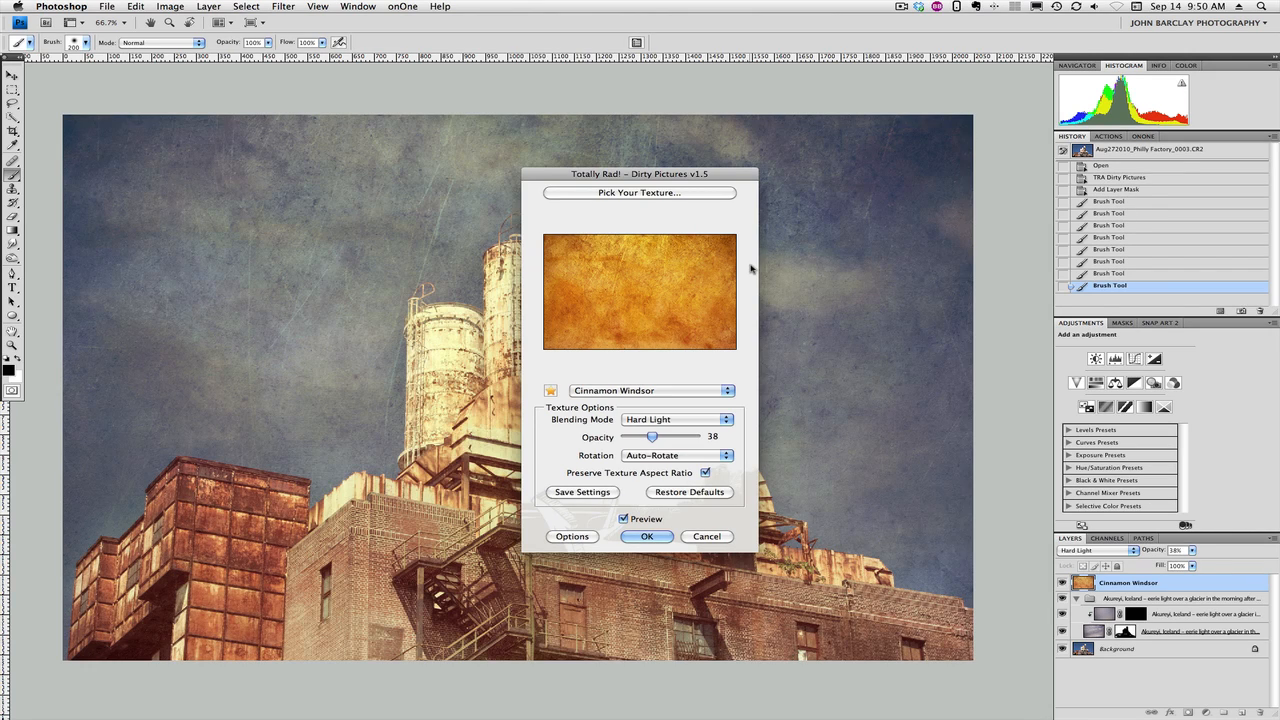
{"action": "left_click_drag", "start_coordinate": [660, 176], "coordinate": [919, 117]}
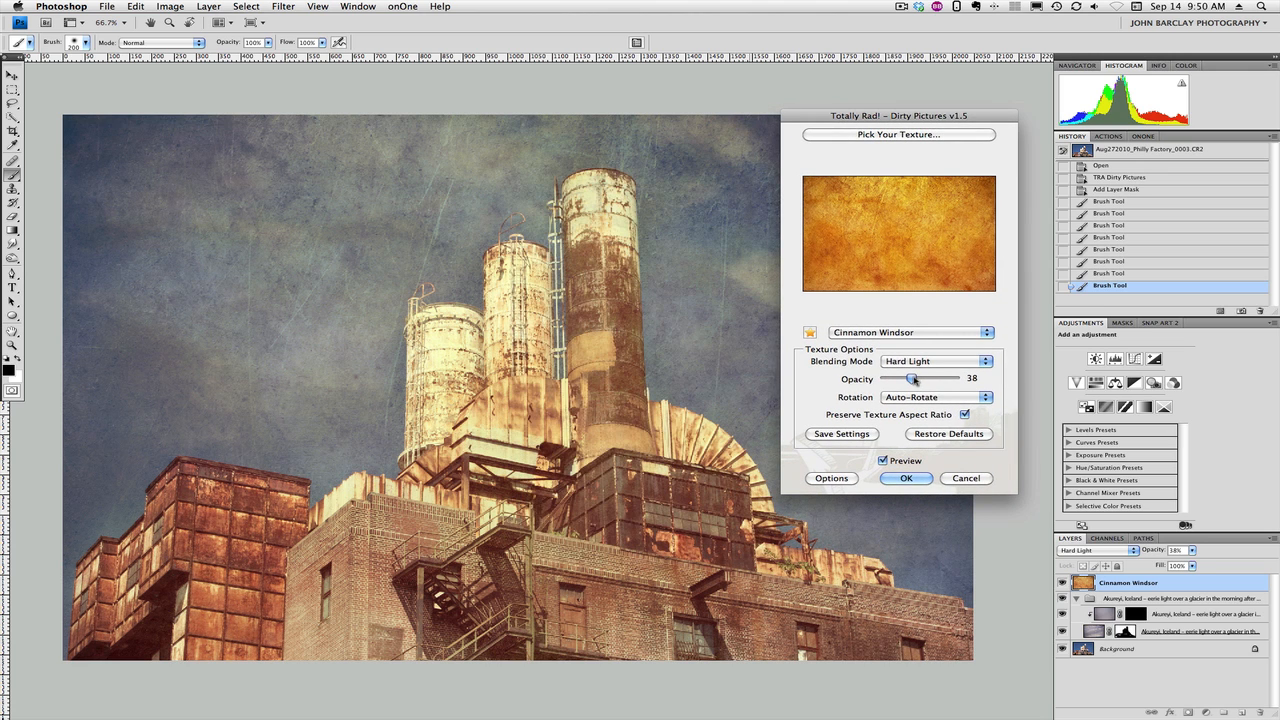
{"action": "mouse_move", "coordinate": [913, 379]}
{"action": "left_mouse_down"}
{"action": "mouse_move", "coordinate": [930, 381]}
{"action": "mouse_move", "coordinate": [908, 378]}
{"action": "left_mouse_up"}
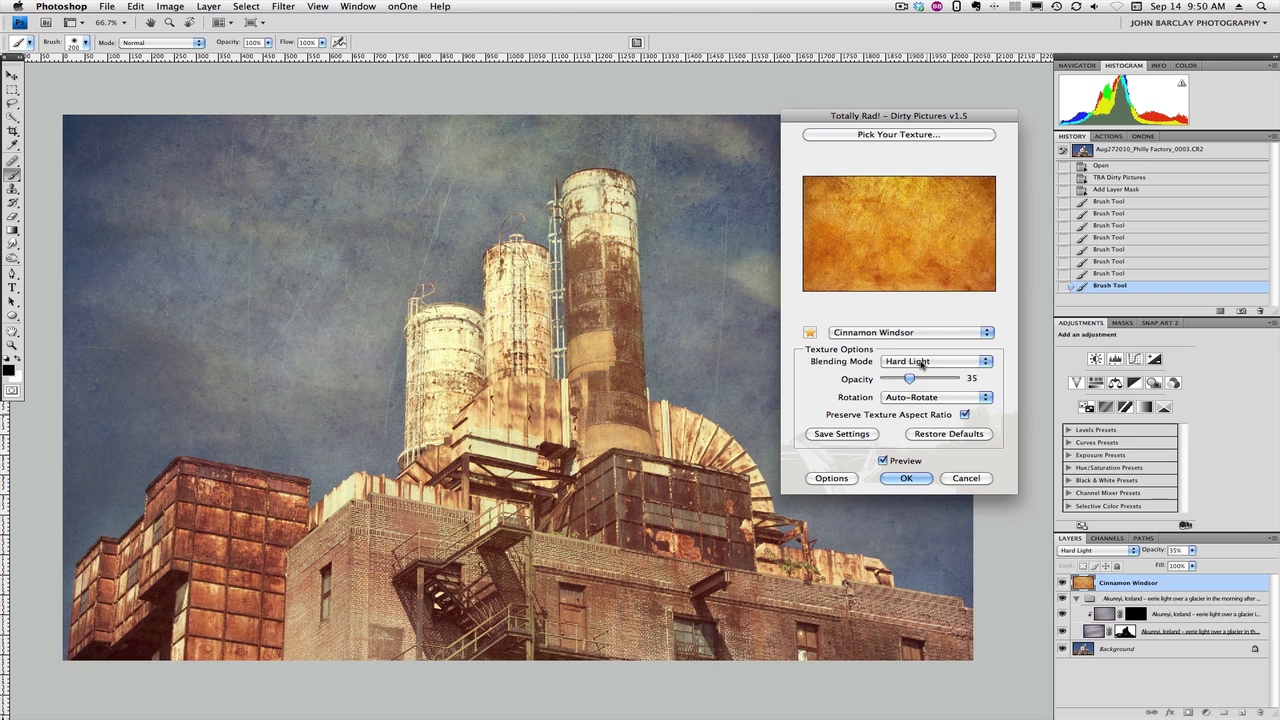
Try the Overlay and Multiply blending modes on the Cinnamon Windsor texture and return it to Hard Light.
{"action": "left_click", "coordinate": [923, 364]}
{"action": "left_click", "coordinate": [914, 339]}
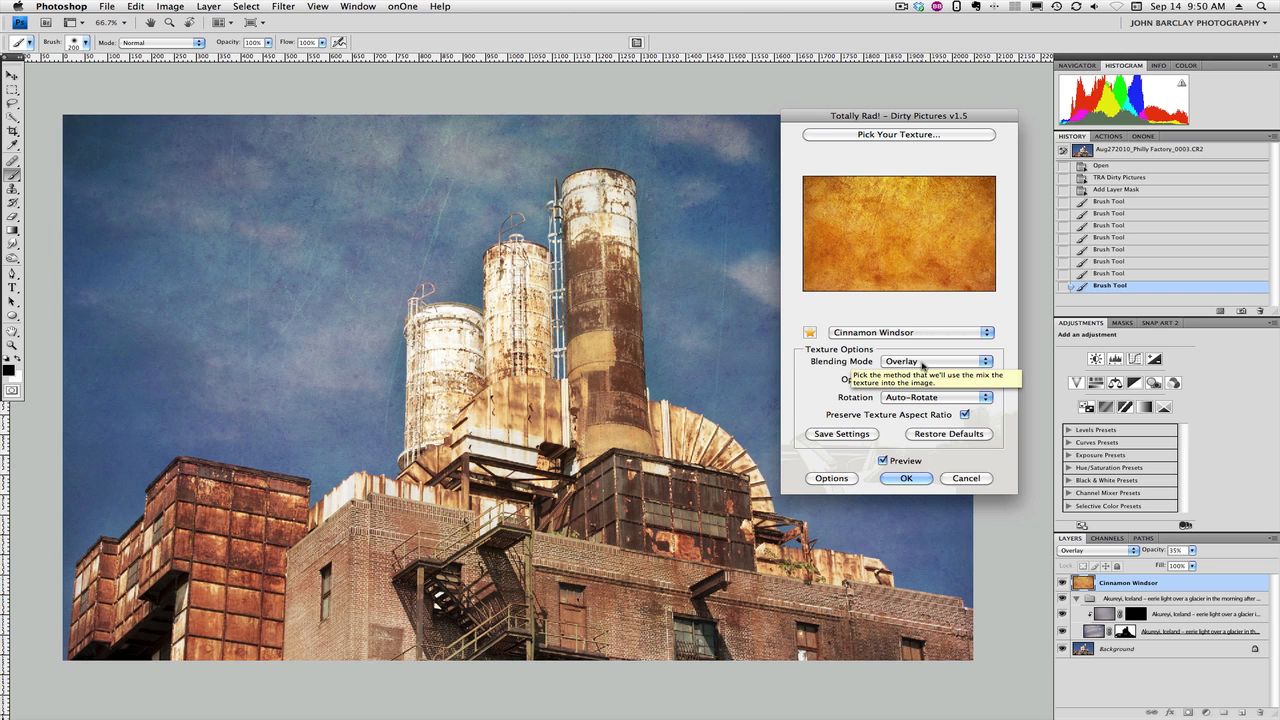
{"action": "left_click", "coordinate": [922, 362]}
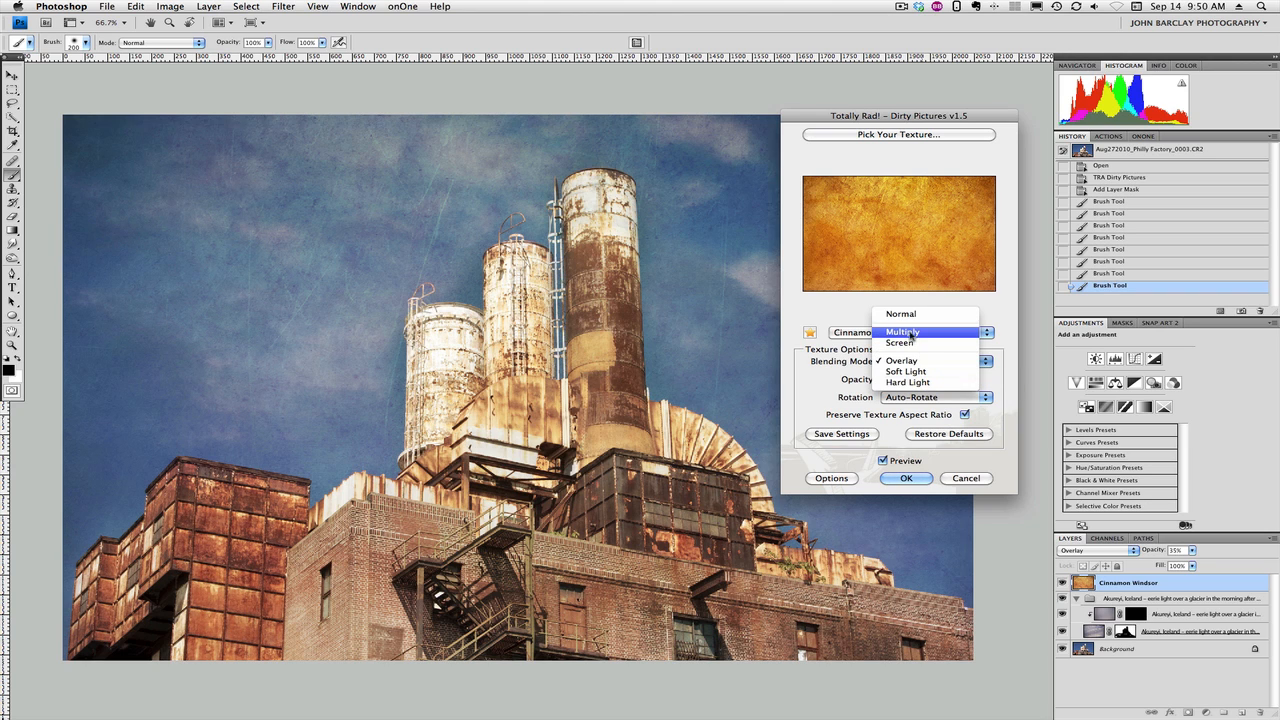
{"action": "left_click", "coordinate": [910, 333]}
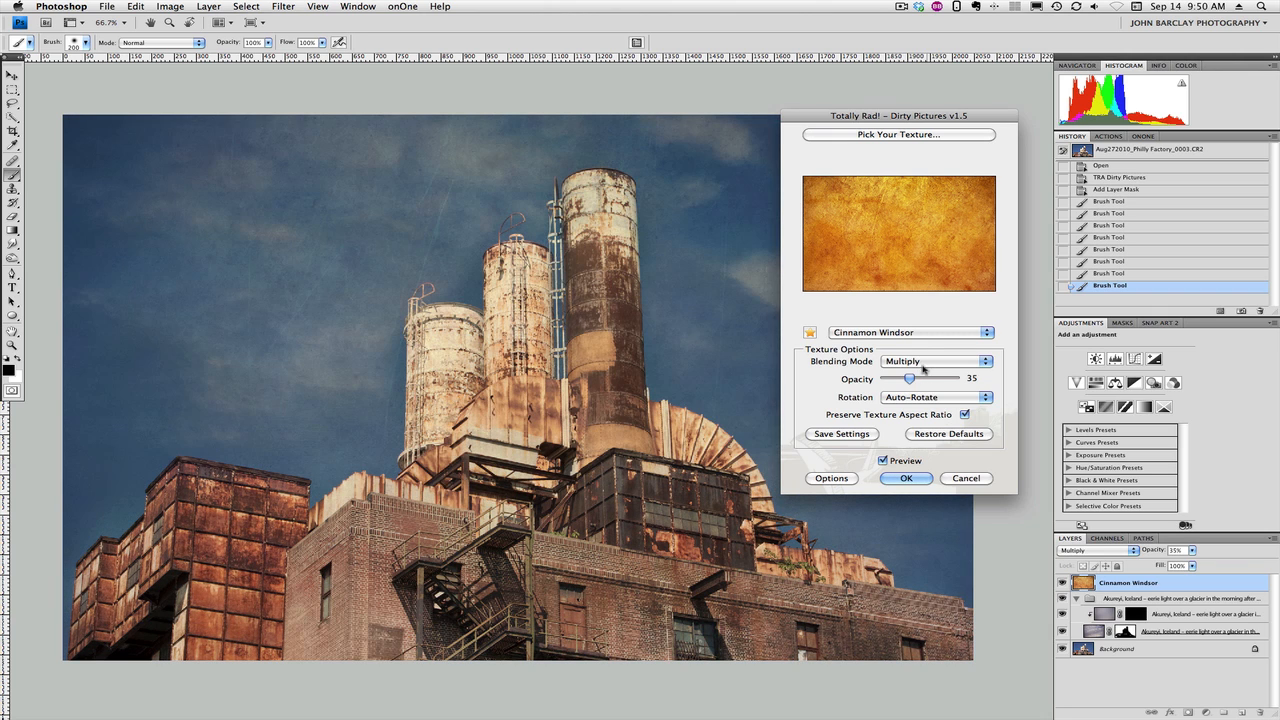
{"action": "left_click", "coordinate": [922, 364]}
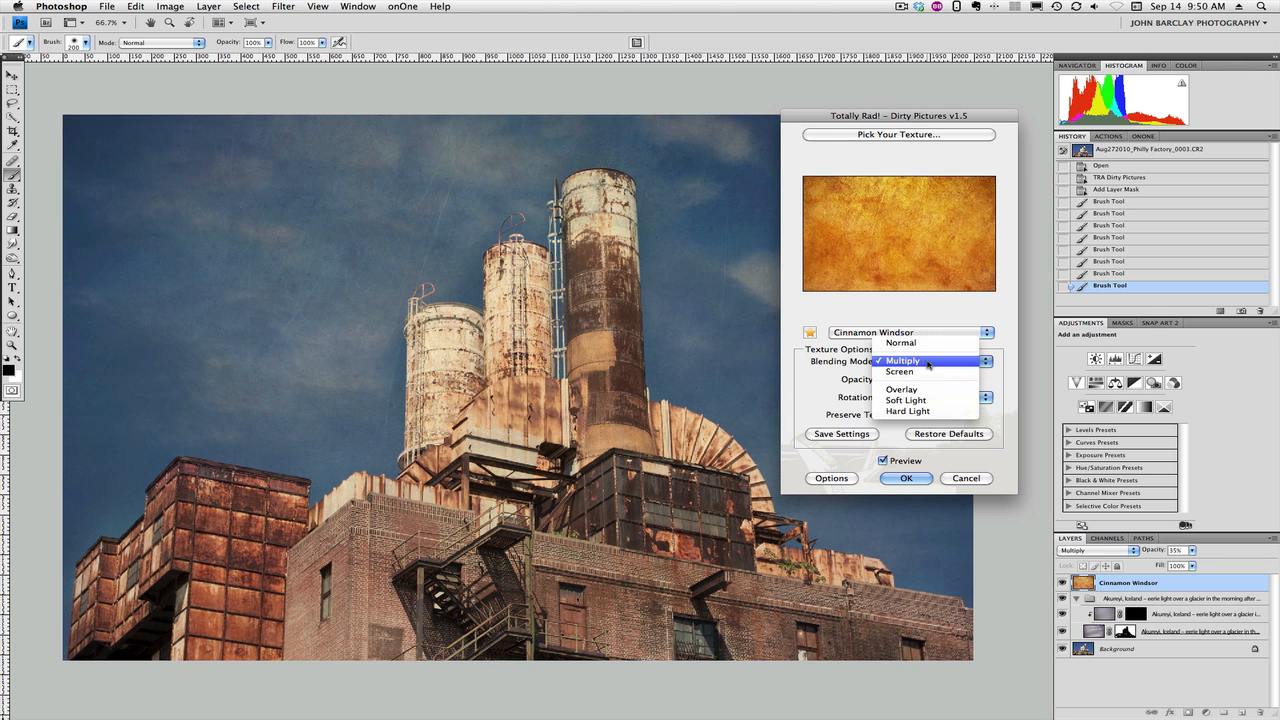
{"action": "left_click", "coordinate": [900, 412]}
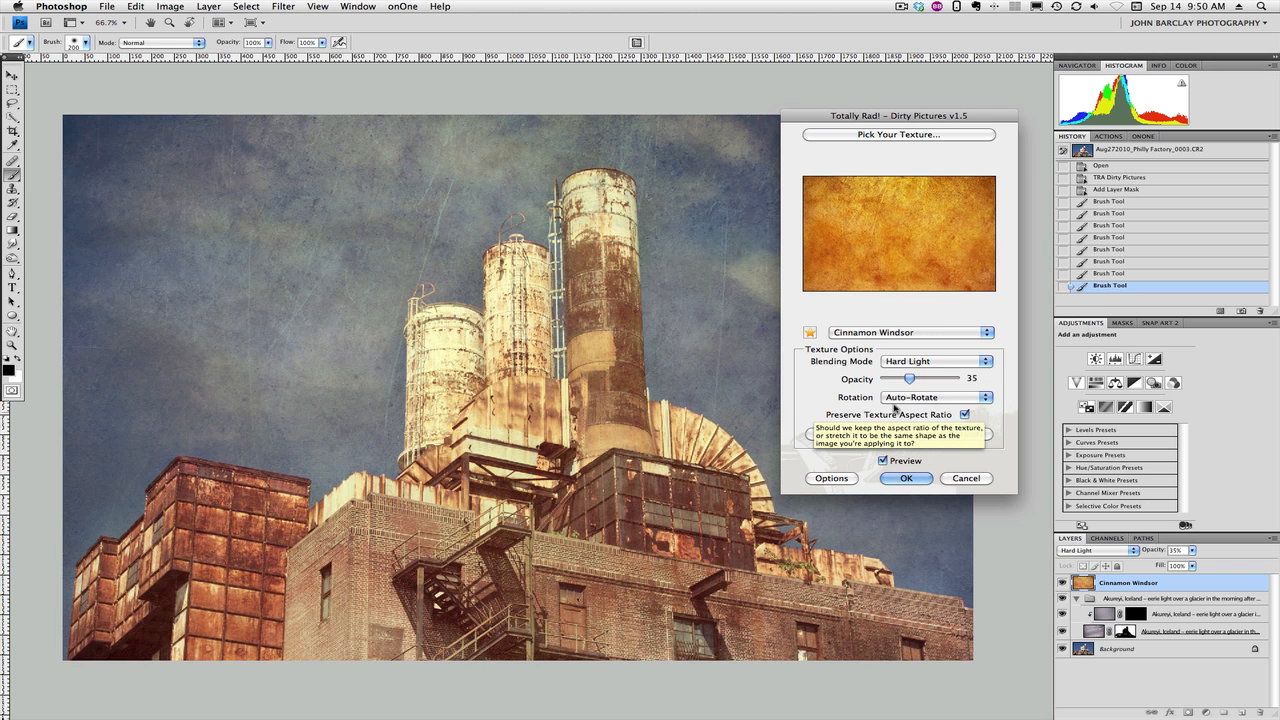
Apply the Cinnamon Windsor texture at Hard Light and 35% opacity, and add a layer mask to its Texture layer.
{"action": "left_click", "coordinate": [899, 476]}
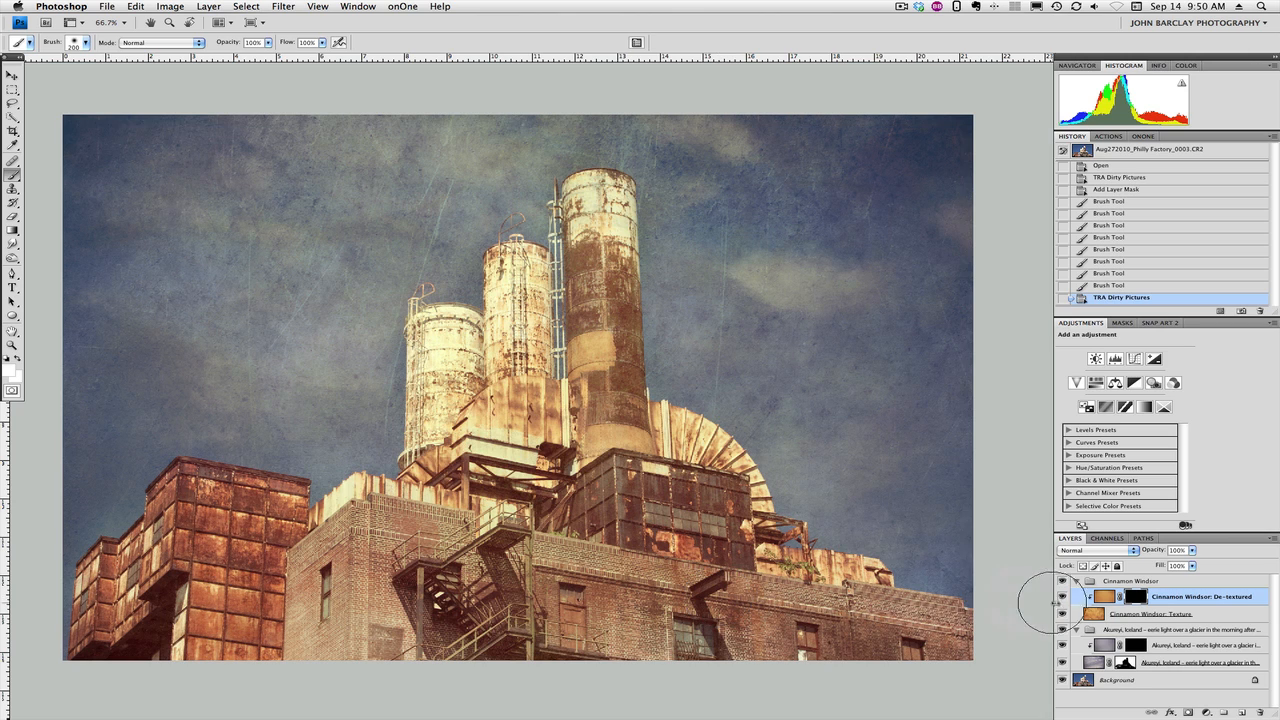
{"action": "left_click", "coordinate": [1135, 615]}
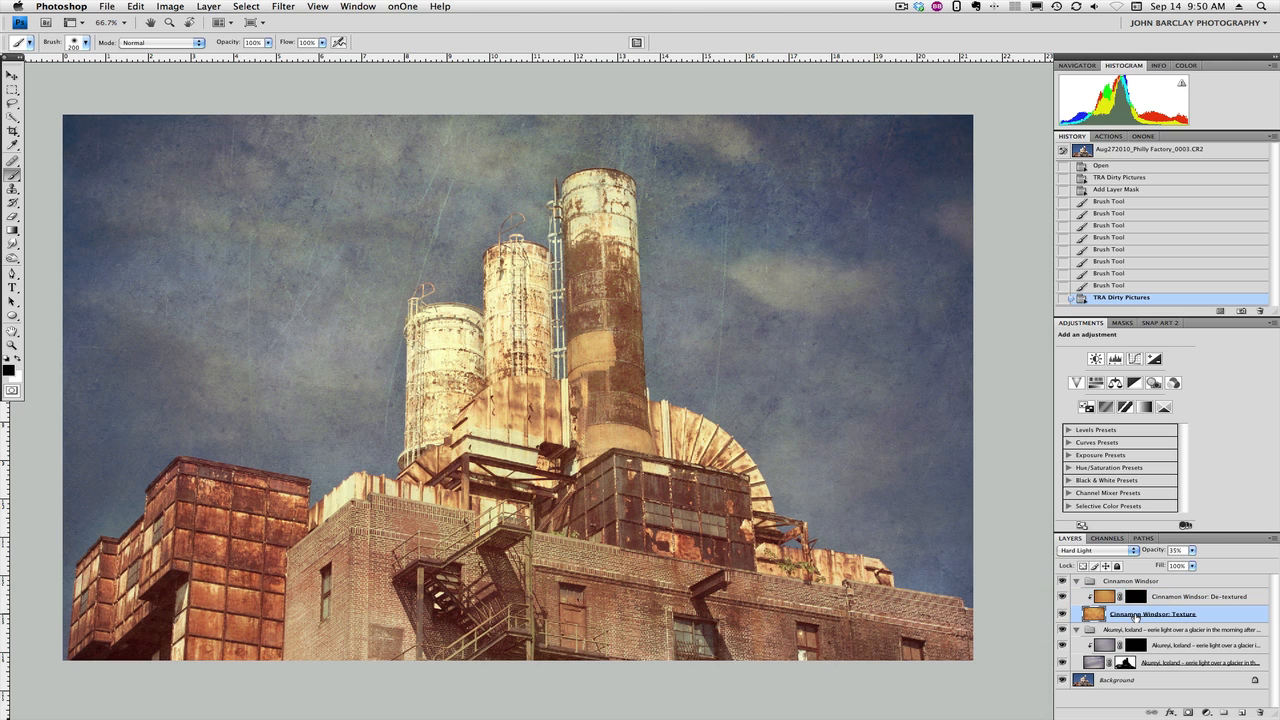
{"action": "left_click", "coordinate": [1187, 712]}
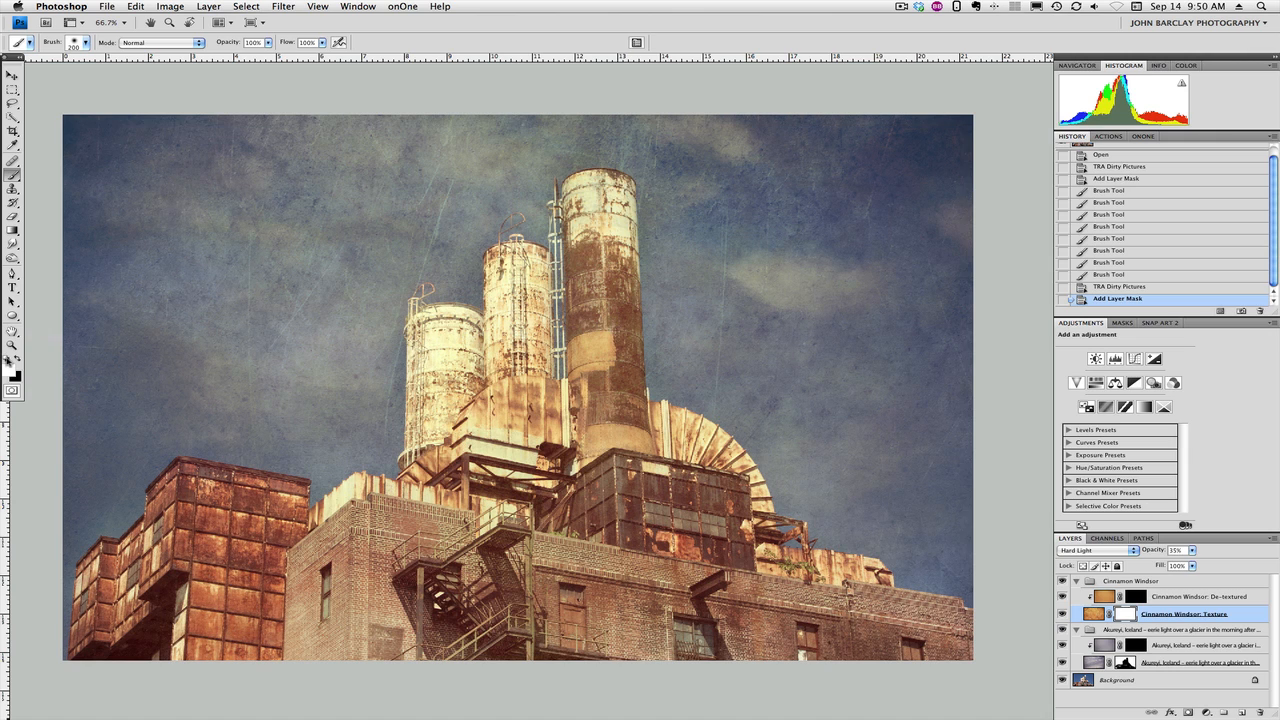
Paint the Cinnamon Windsor Texture layer's mask black over the smokestacks, rusted building and brick building.
{"action": "left_click", "coordinate": [17, 361]}
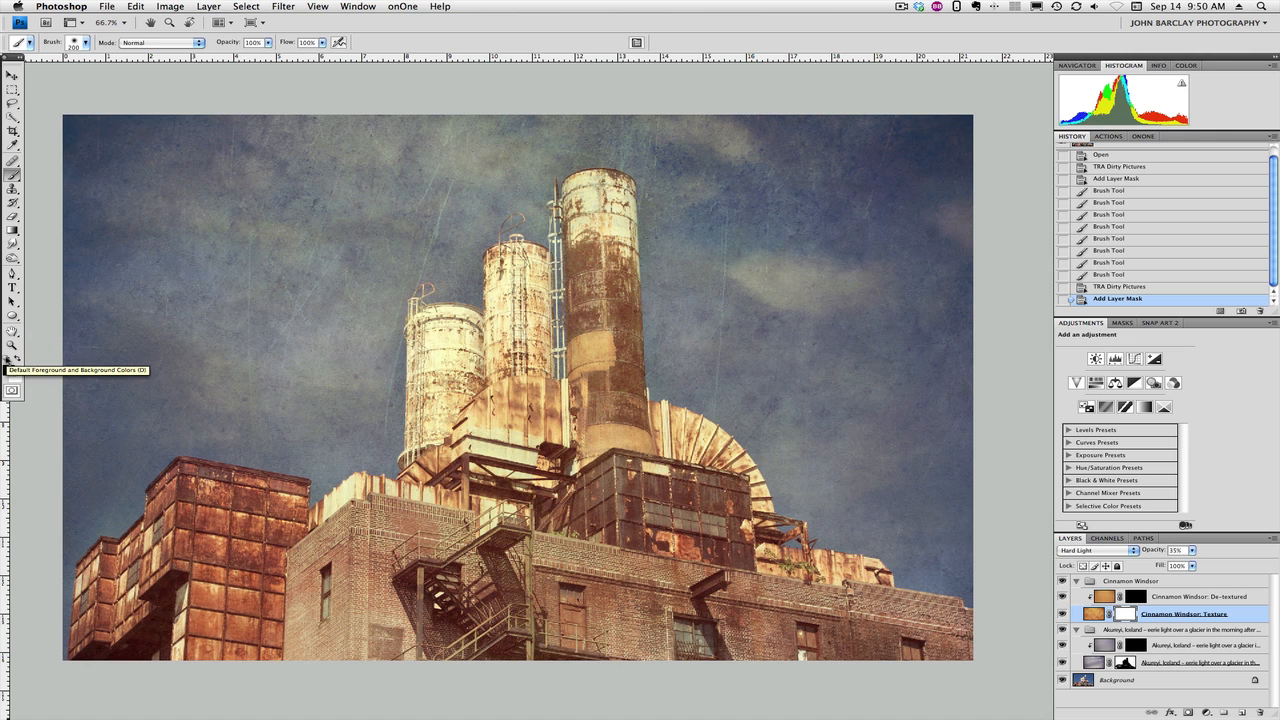
{"action": "mouse_move", "coordinate": [497, 268]}
{"action": "left_mouse_down"}
{"action": "mouse_move", "coordinate": [548, 432]}
{"action": "mouse_move", "coordinate": [592, 370]}
{"action": "mouse_move", "coordinate": [590, 205]}
{"action": "mouse_move", "coordinate": [615, 215]}
{"action": "mouse_move", "coordinate": [590, 370]}
{"action": "mouse_move", "coordinate": [632, 438]}
{"action": "mouse_move", "coordinate": [720, 470]}
{"action": "mouse_move", "coordinate": [840, 605]}
{"action": "mouse_move", "coordinate": [912, 618]}
{"action": "mouse_move", "coordinate": [505, 625]}
{"action": "mouse_move", "coordinate": [485, 530]}
{"action": "mouse_move", "coordinate": [670, 525]}
{"action": "mouse_move", "coordinate": [470, 495]}
{"action": "mouse_move", "coordinate": [441, 343]}
{"action": "mouse_move", "coordinate": [441, 410]}
{"action": "mouse_move", "coordinate": [500, 355]}
{"action": "mouse_move", "coordinate": [517, 298]}
{"action": "mouse_move", "coordinate": [510, 350]}
{"action": "mouse_move", "coordinate": [440, 335]}
{"action": "mouse_move", "coordinate": [420, 515]}
{"action": "mouse_move", "coordinate": [216, 508]}
{"action": "mouse_move", "coordinate": [176, 532]}
{"action": "mouse_move", "coordinate": [160, 565]}
{"action": "left_mouse_up"}
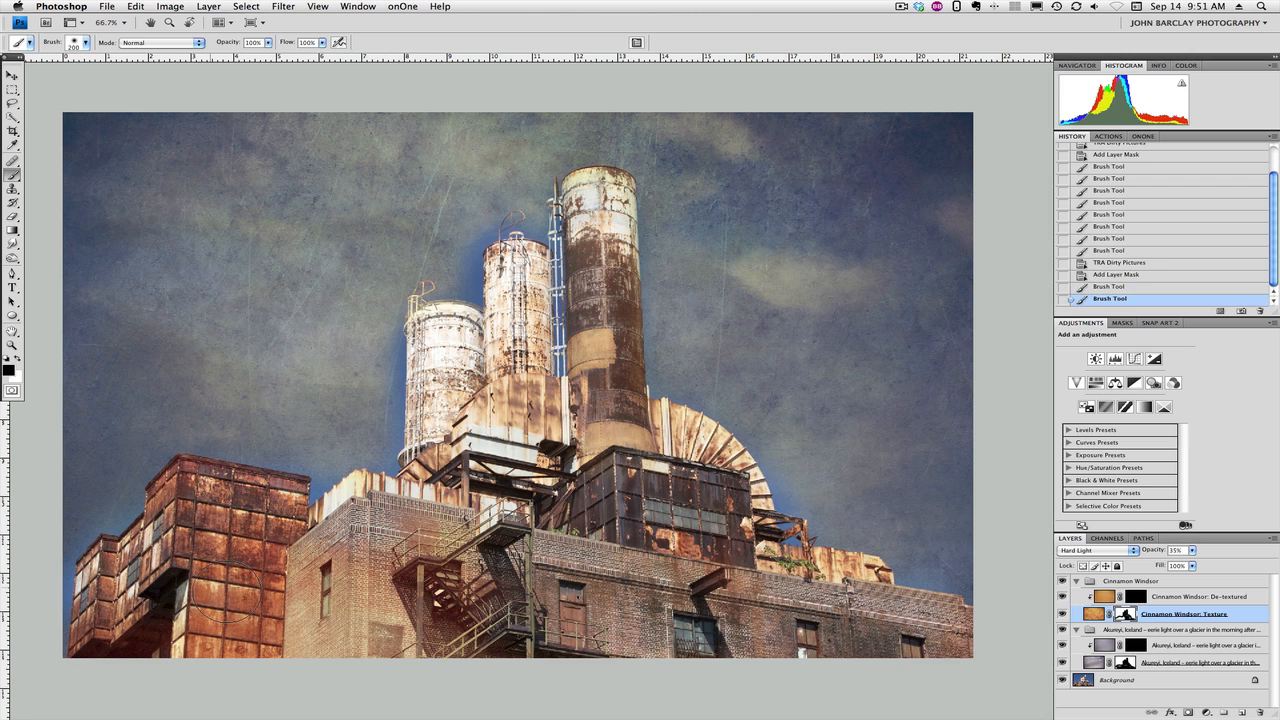
{"action": "mouse_move", "coordinate": [427, 583]}
{"action": "left_mouse_down"}
{"action": "mouse_move", "coordinate": [399, 636]}
{"action": "mouse_move", "coordinate": [622, 626]}
{"action": "mouse_move", "coordinate": [666, 527]}
{"action": "left_mouse_up"}
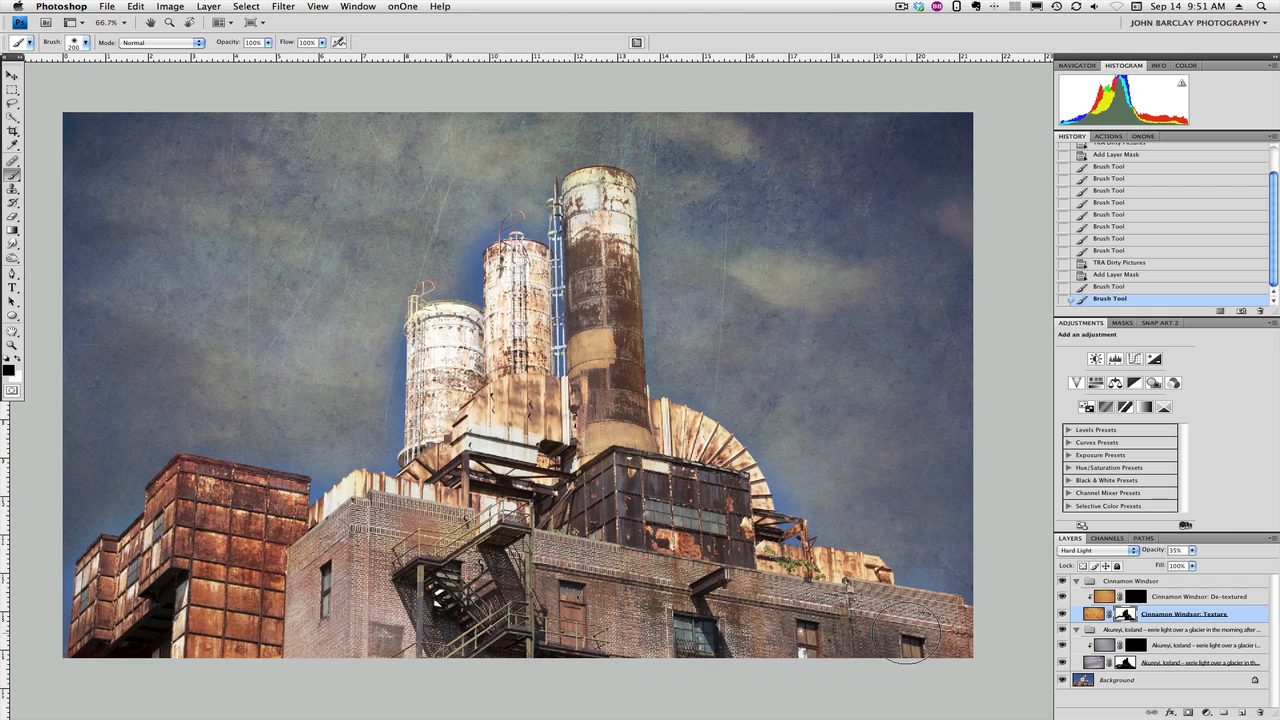
{"action": "mouse_move", "coordinate": [235, 607]}
{"action": "left_mouse_down"}
{"action": "mouse_move", "coordinate": [377, 590]}
{"action": "mouse_move", "coordinate": [383, 603]}
{"action": "mouse_move", "coordinate": [440, 604]}
{"action": "left_mouse_up"}
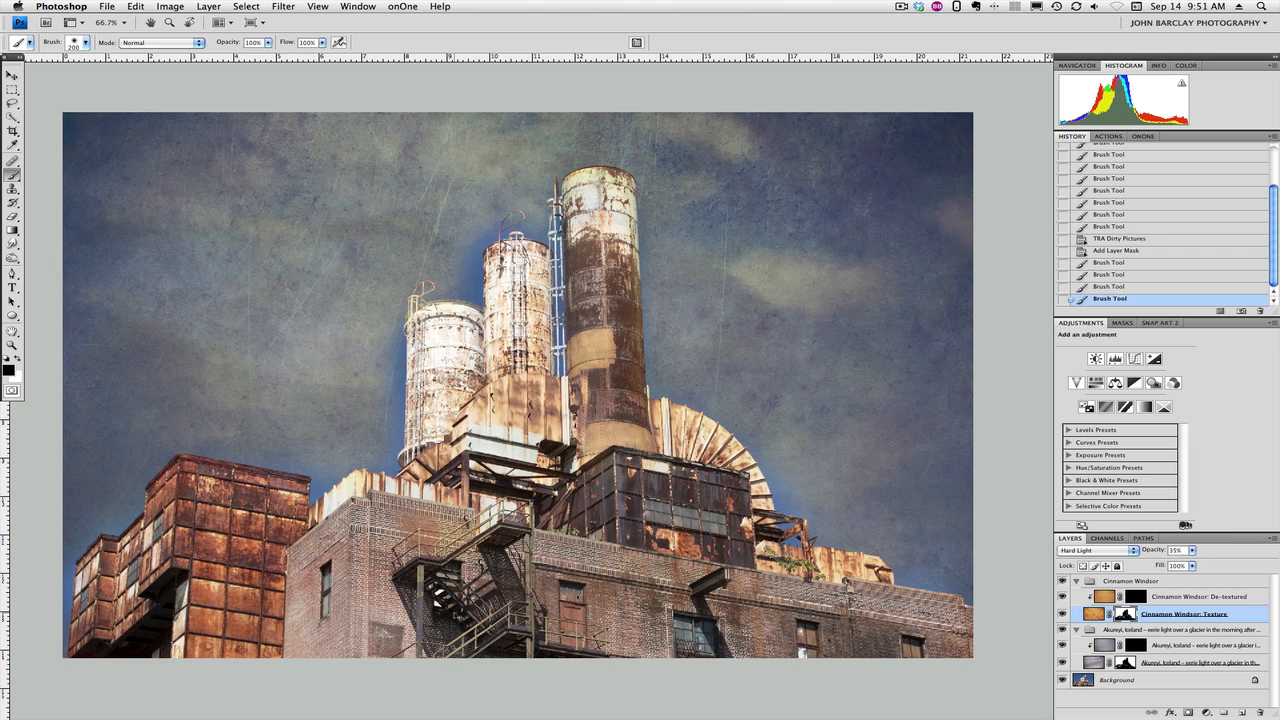
Merge all visible layers and open the flattened photo in onOne PhotoFrame 4.5 Professional Edition.
{"action": "key", "text": "super+shift+e"}
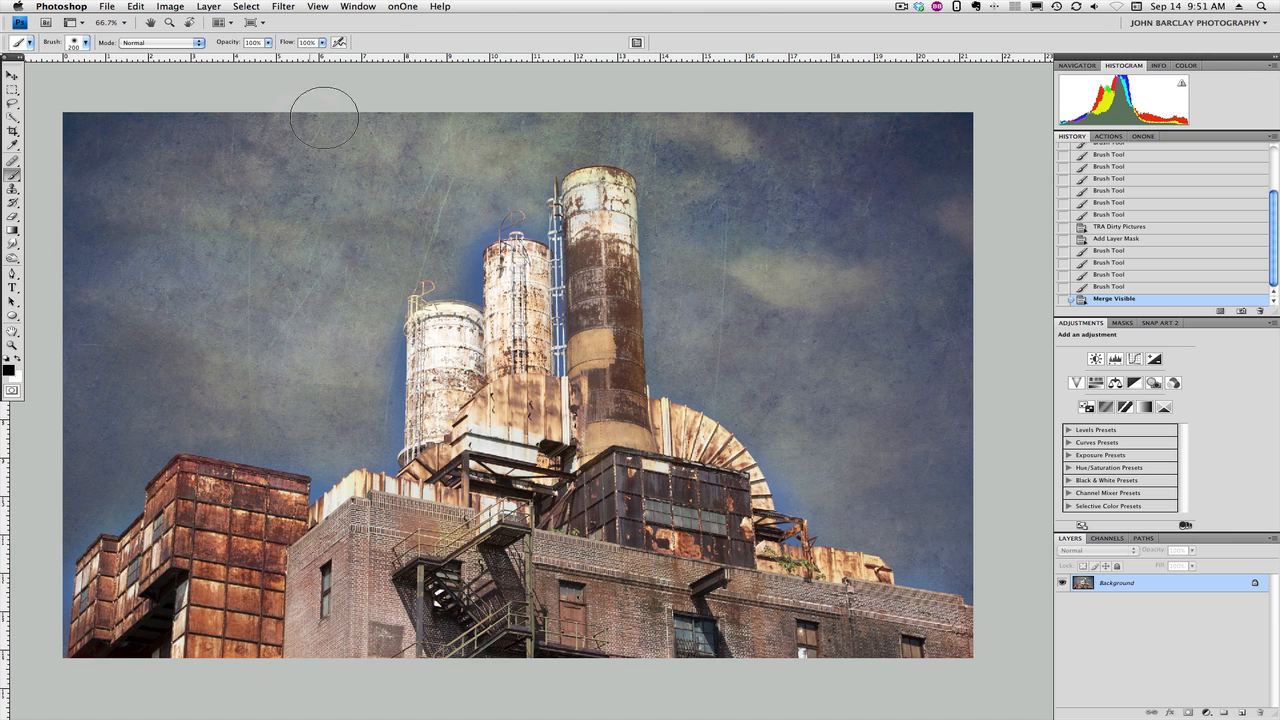
{"action": "left_click", "coordinate": [401, 7]}
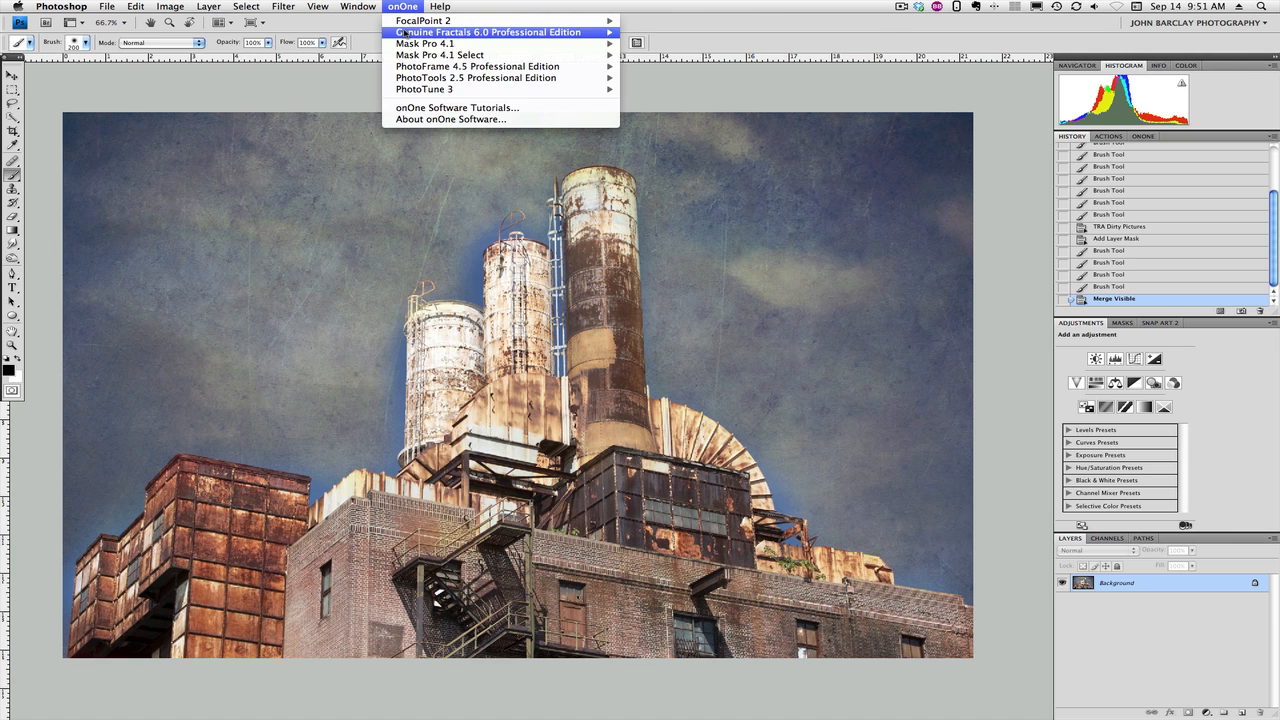
{"action": "mouse_move", "coordinate": [430, 66]}
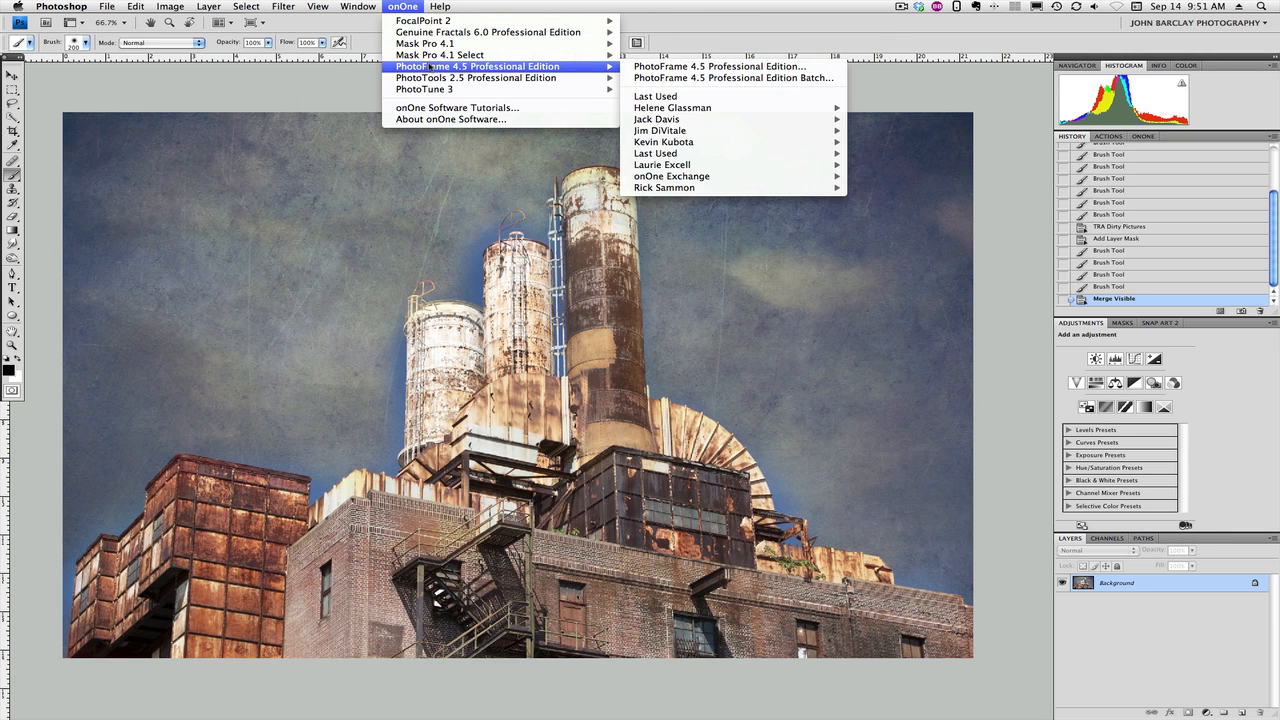
{"action": "left_click", "coordinate": [430, 67]}
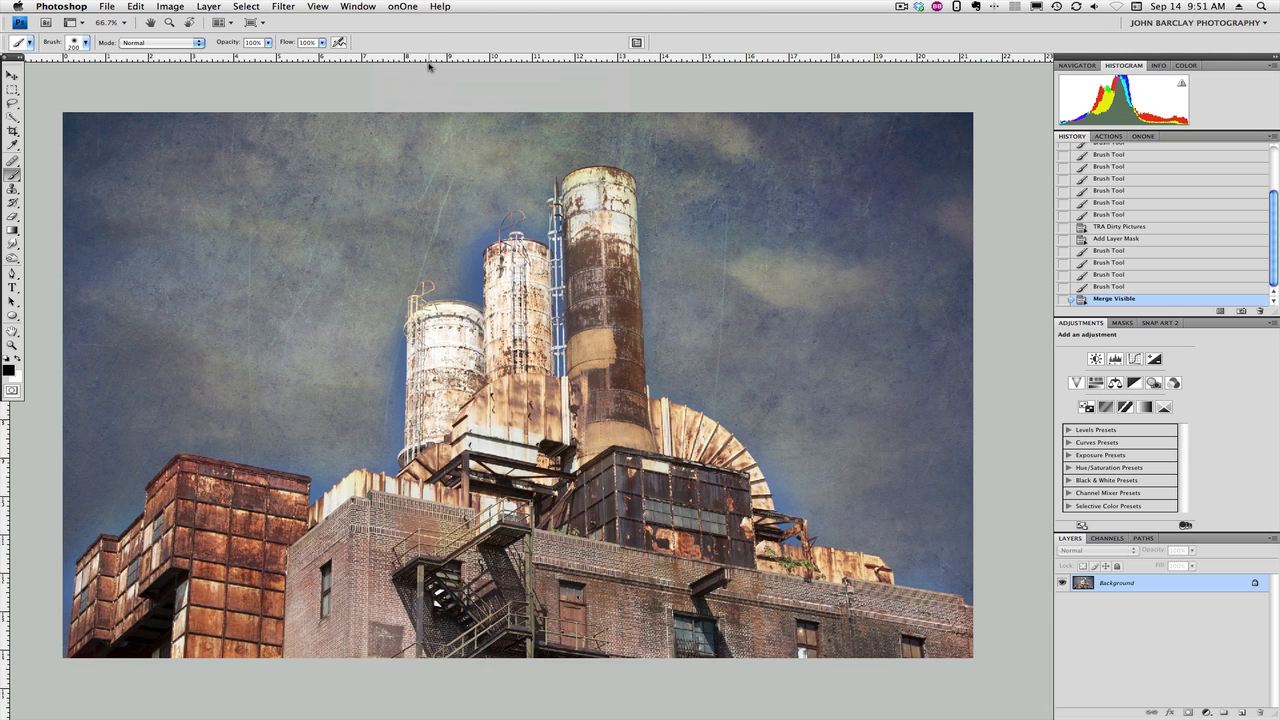
{"action": "left_click", "coordinate": [397, 7]}
{"action": "mouse_move", "coordinate": [424, 70]}
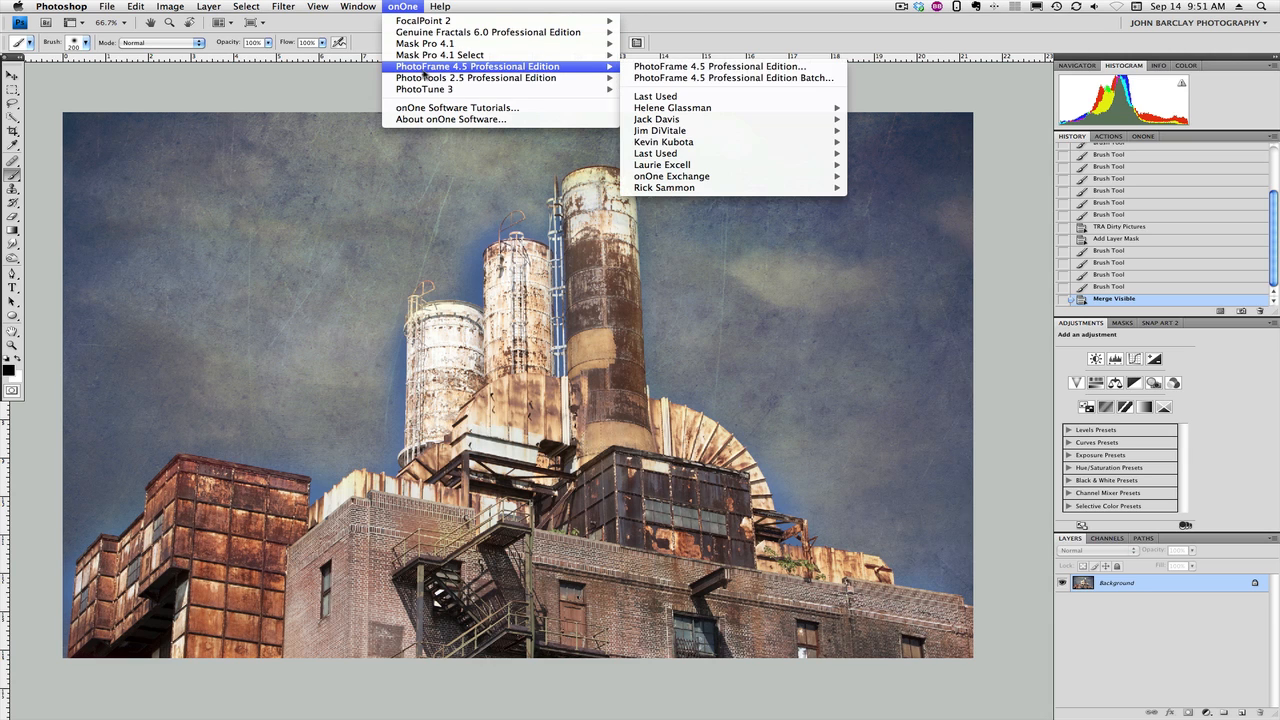
{"action": "left_click", "coordinate": [661, 68]}
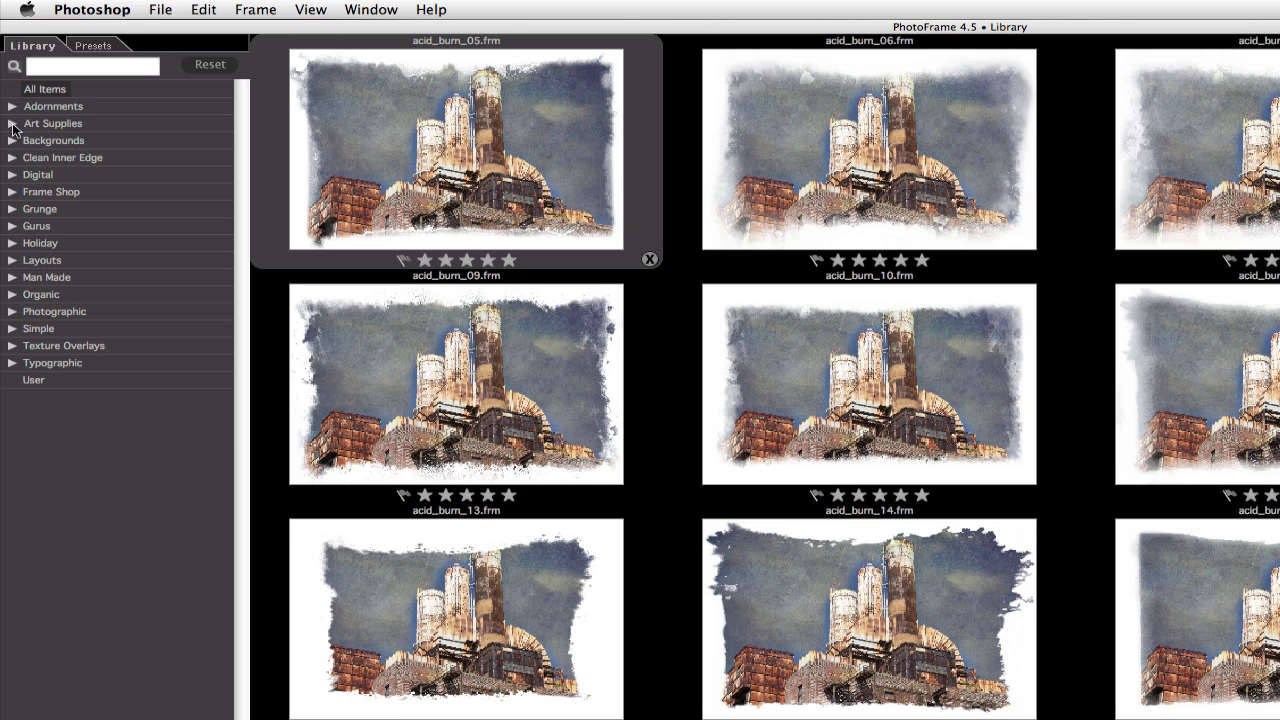
Browse the Grunge frames in the library, looking through Acid Burn, Acid Burn Controlled, Corrugated Brush and Grunge.
{"action": "left_click", "coordinate": [12, 209]}
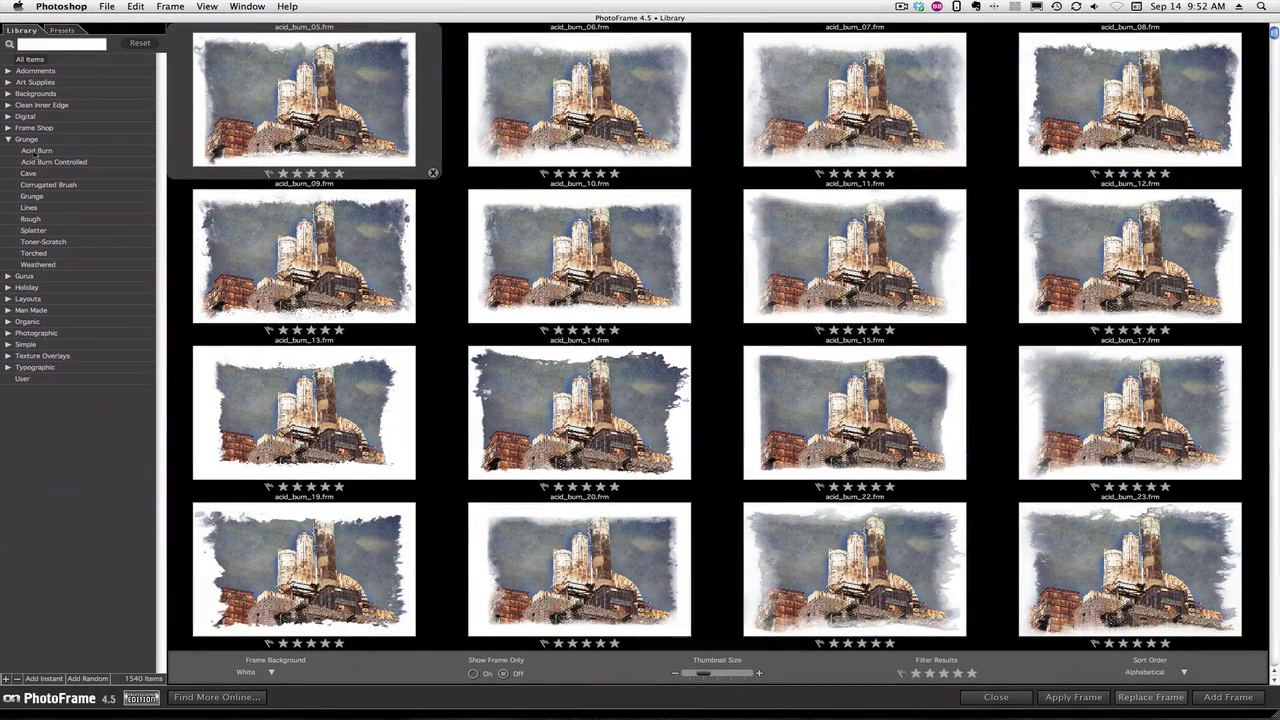
{"action": "left_click", "coordinate": [36, 152]}
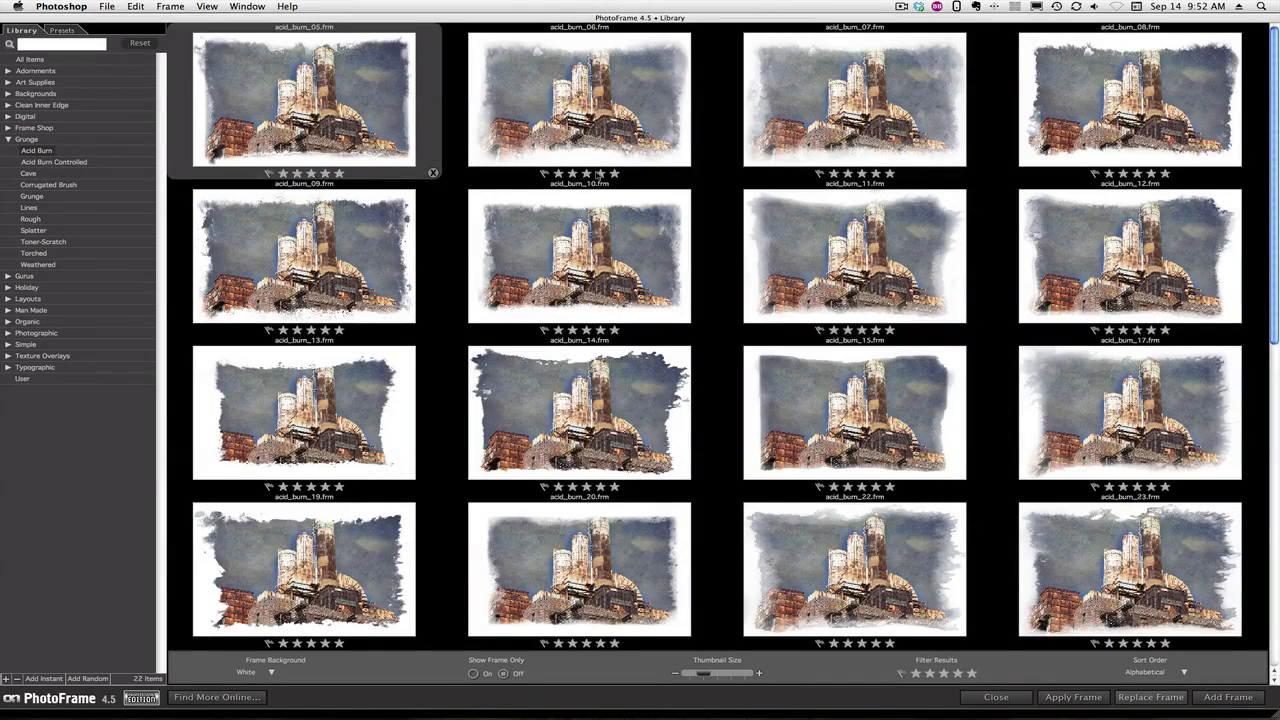
{"action": "scroll", "coordinate": [597, 176], "scroll_direction": "down", "scroll_amount": 5}
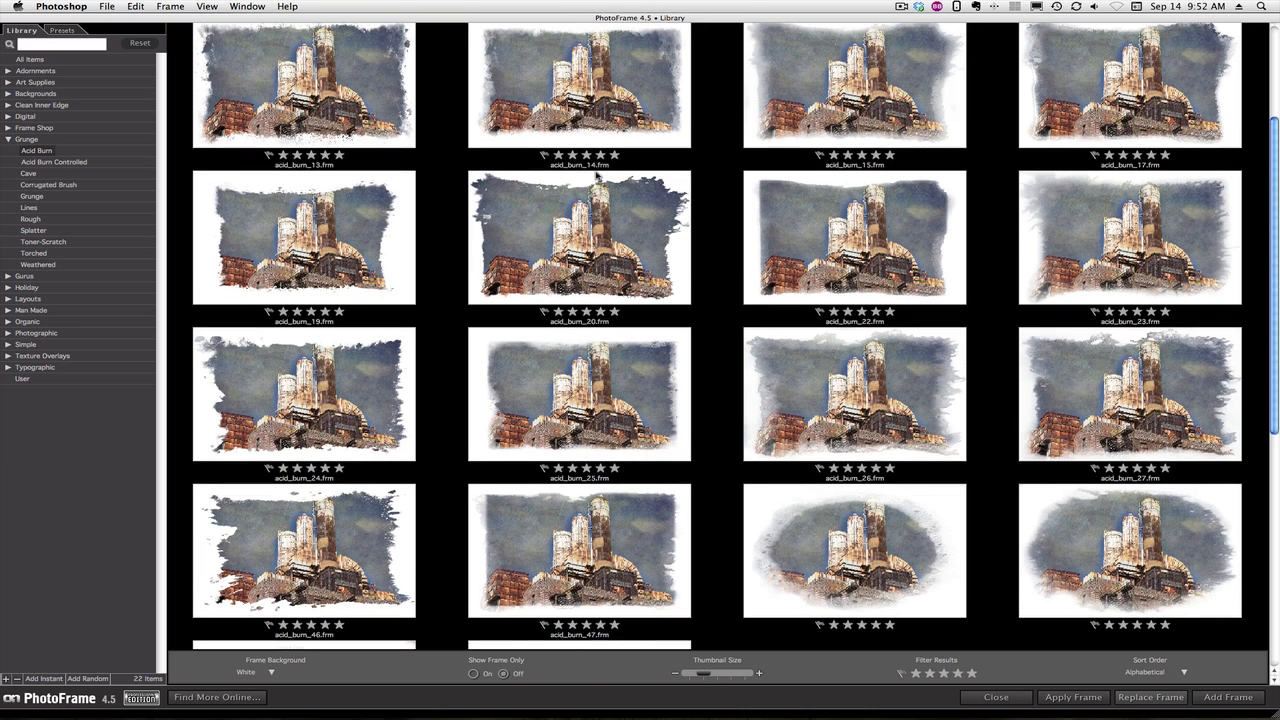
{"action": "left_click", "coordinate": [86, 163]}
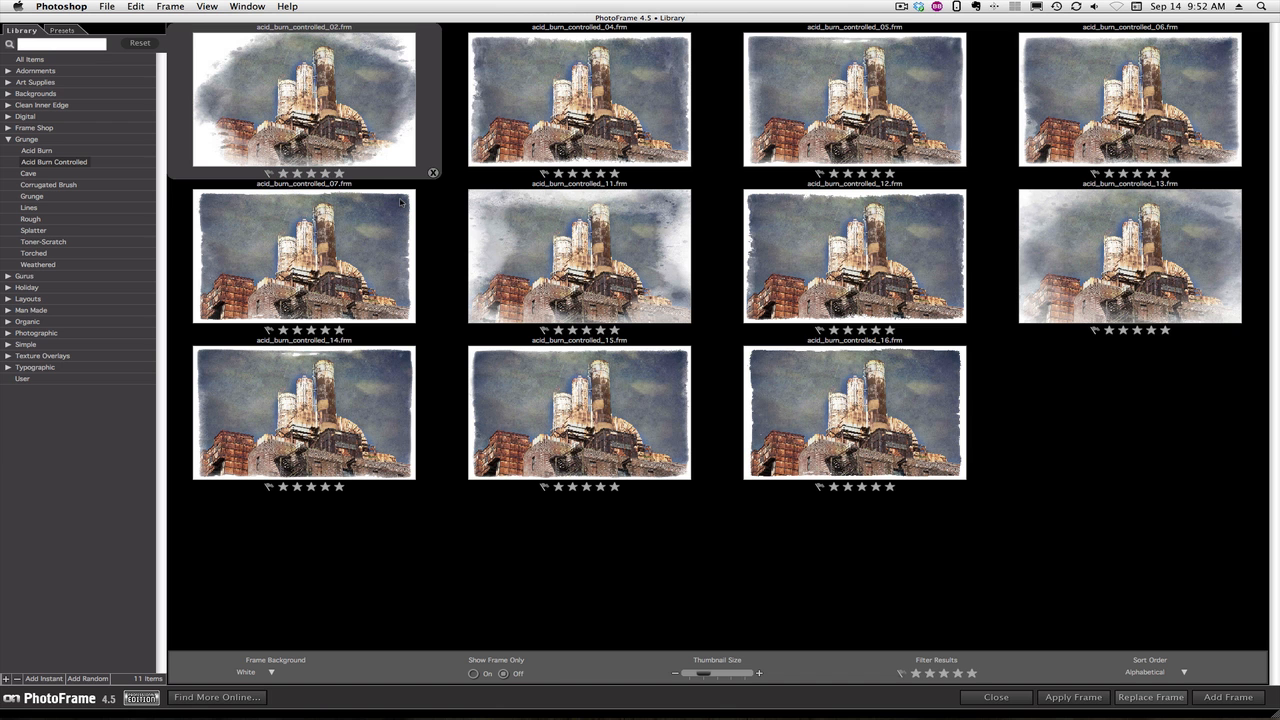
{"action": "left_click", "coordinate": [33, 186]}
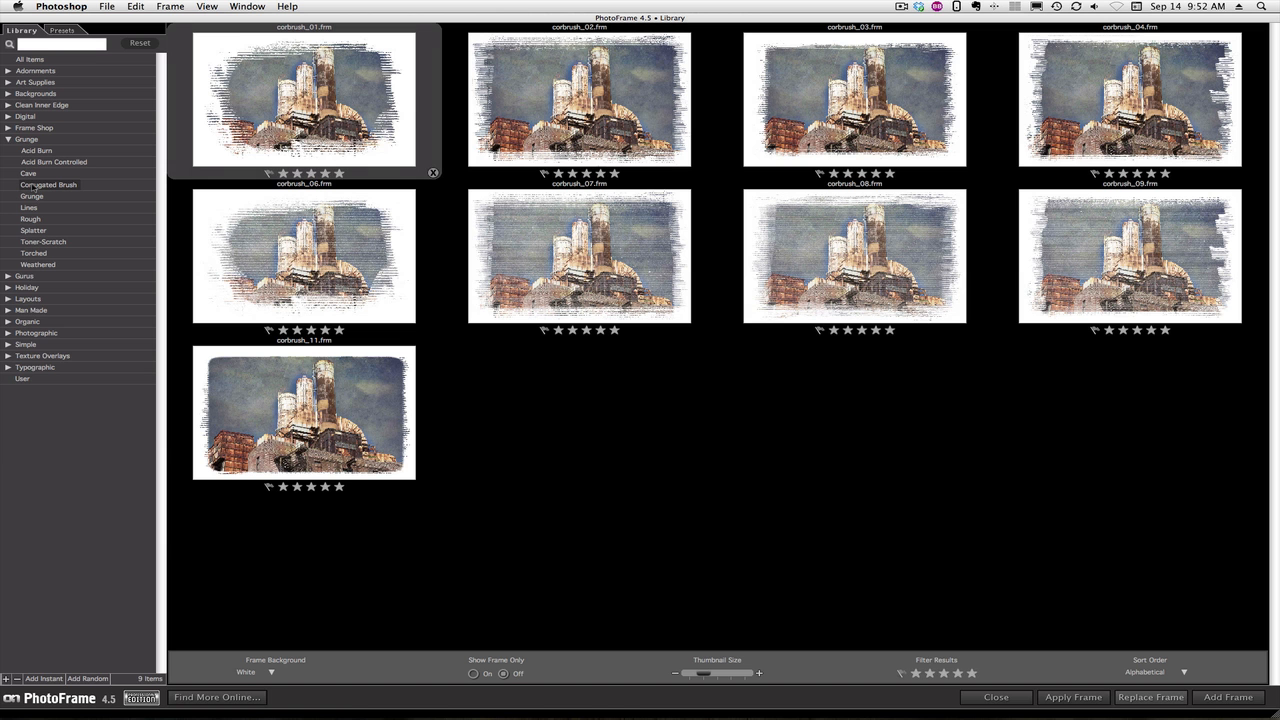
{"action": "left_click", "coordinate": [33, 196]}
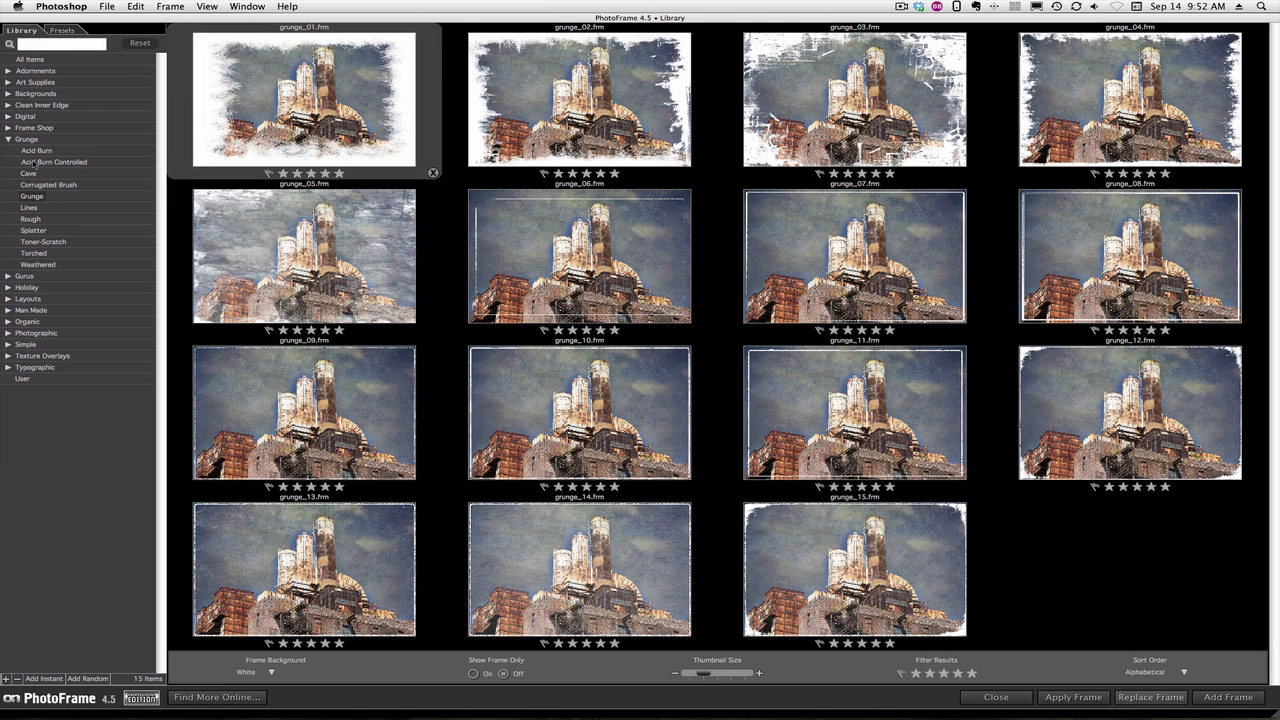
Add the acid_burn_controlled_07.frm frame from Acid Burn Controlled and apply it to the factory photo.
{"action": "left_click", "coordinate": [34, 162]}
{"action": "left_click", "coordinate": [269, 236]}
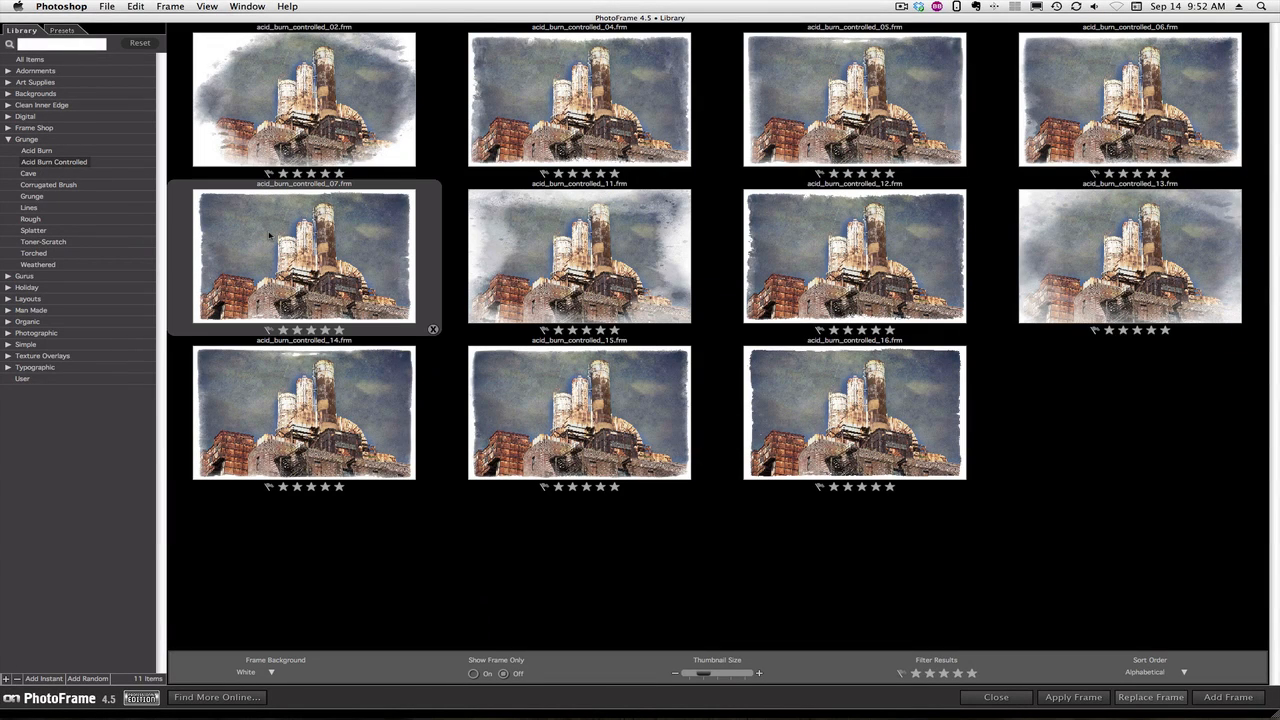
{"action": "double_click", "coordinate": [269, 236]}
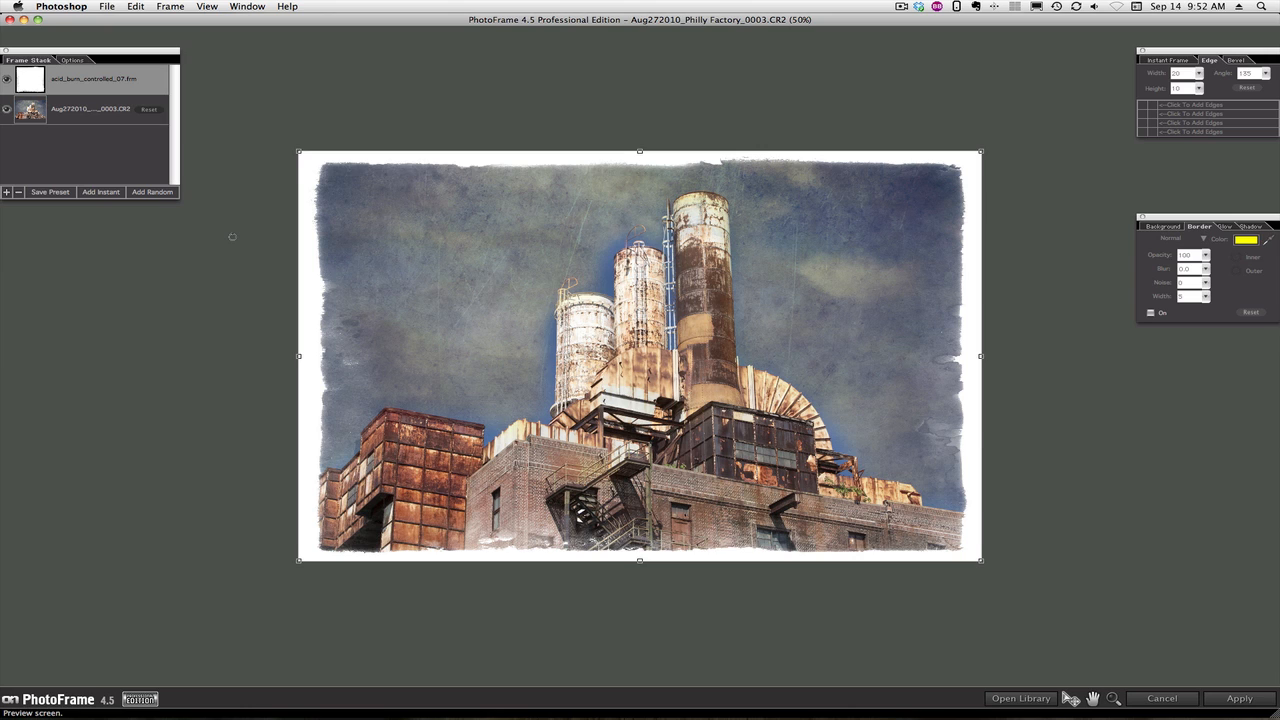
{"action": "left_click", "coordinate": [1218, 702]}
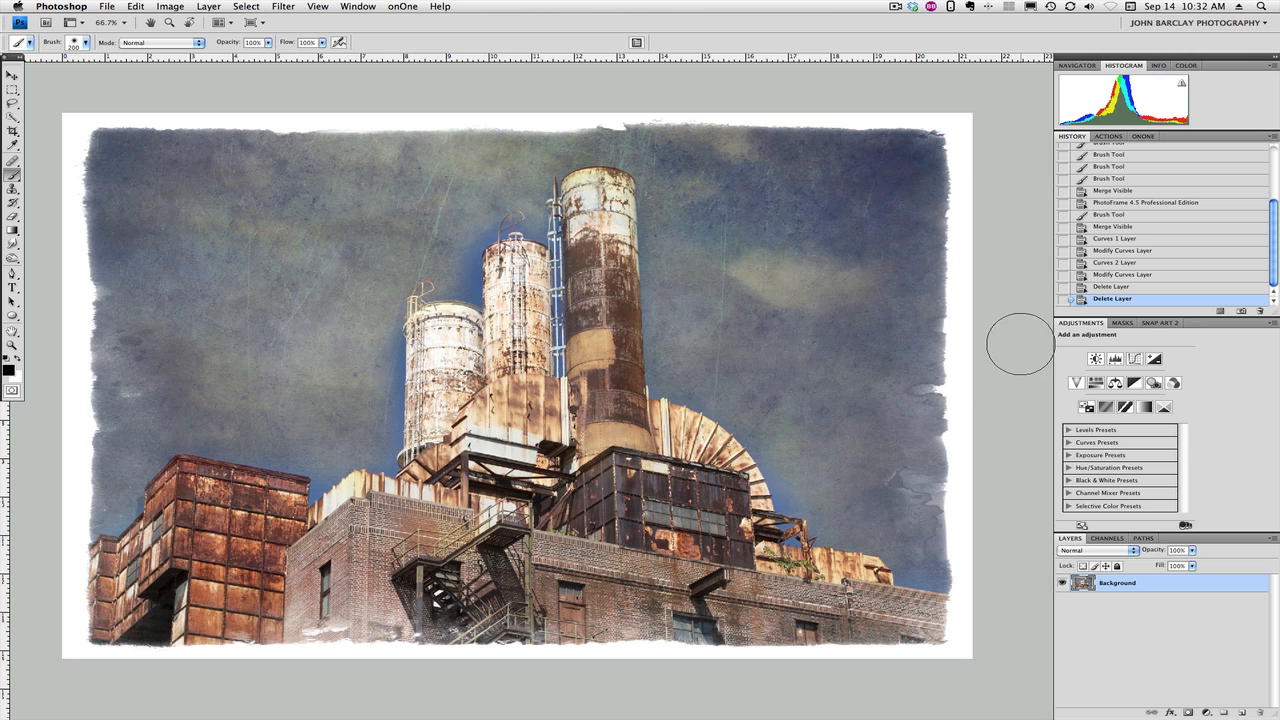
Add a Curves adjustment layer with a gentle S-curve, lowering input 82 to 69 and raising input 181 to 193.
{"action": "left_click", "coordinate": [1136, 360]}
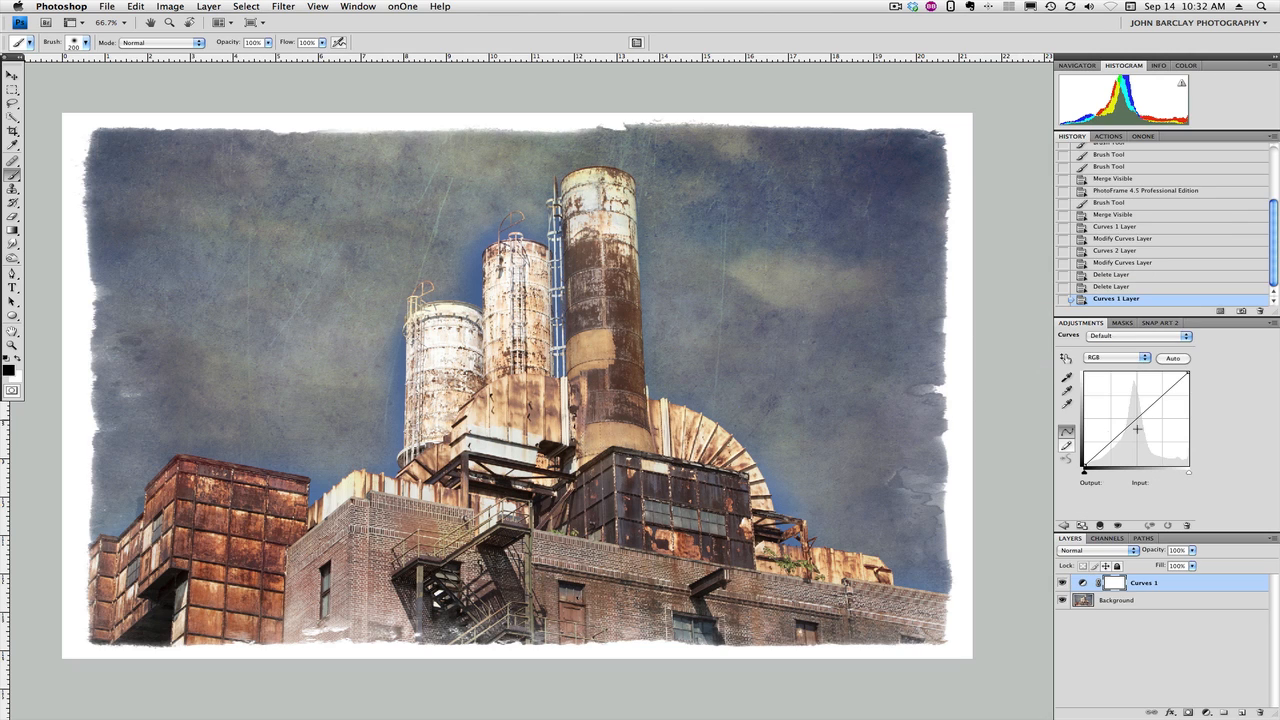
{"action": "left_click_drag", "start_coordinate": [1116, 436], "coordinate": [1117, 438]}
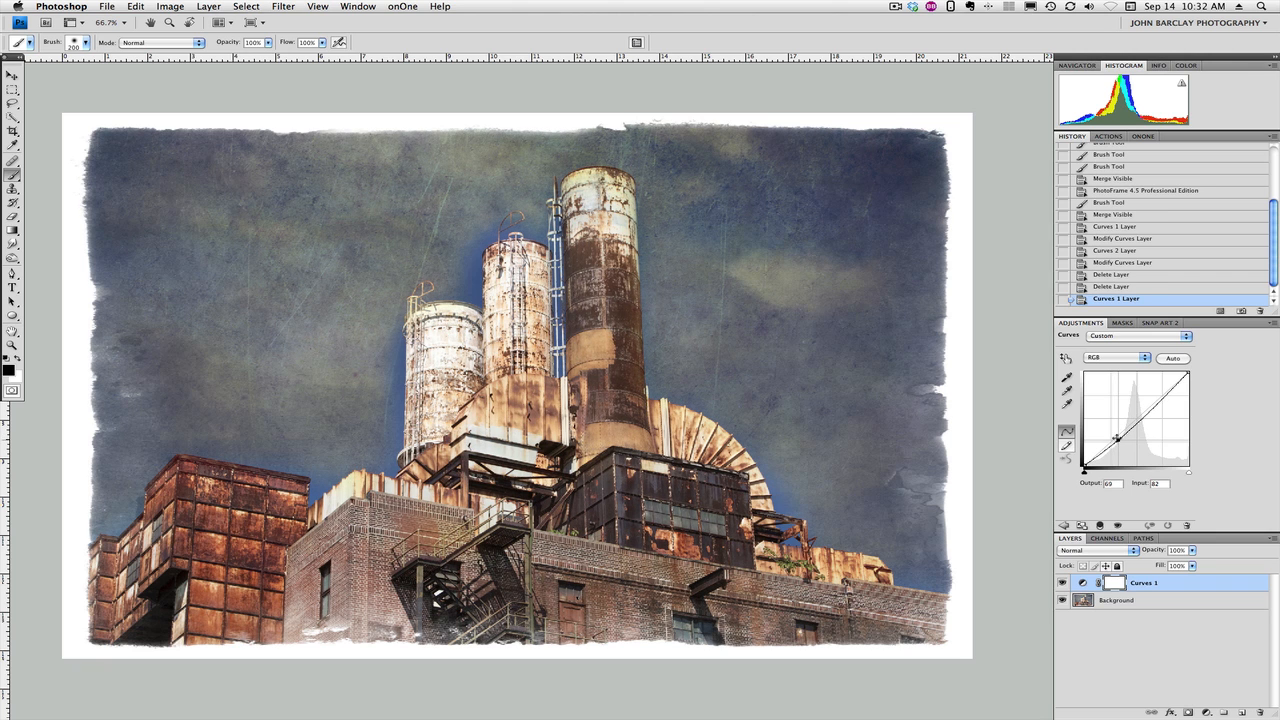
{"action": "left_click", "coordinate": [1157, 399]}
{"action": "left_click_drag", "start_coordinate": [1157, 399], "coordinate": [1158, 395]}
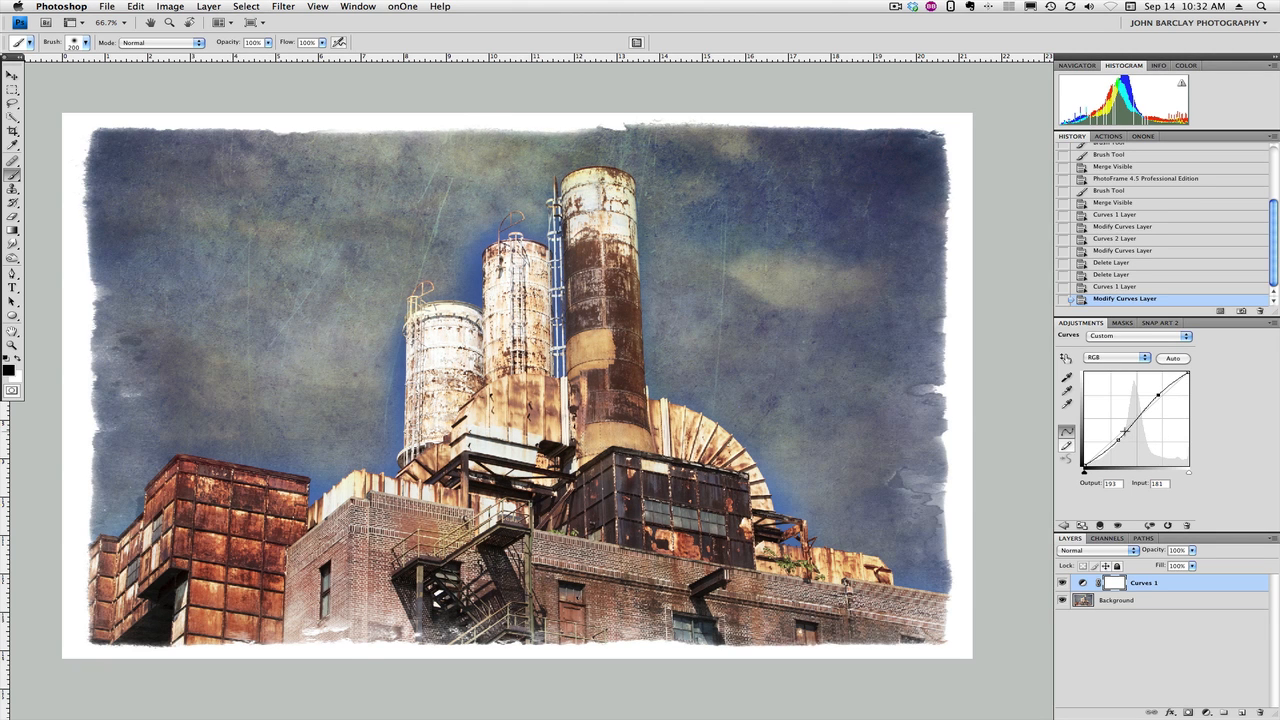
{"action": "left_click", "coordinate": [1064, 525]}
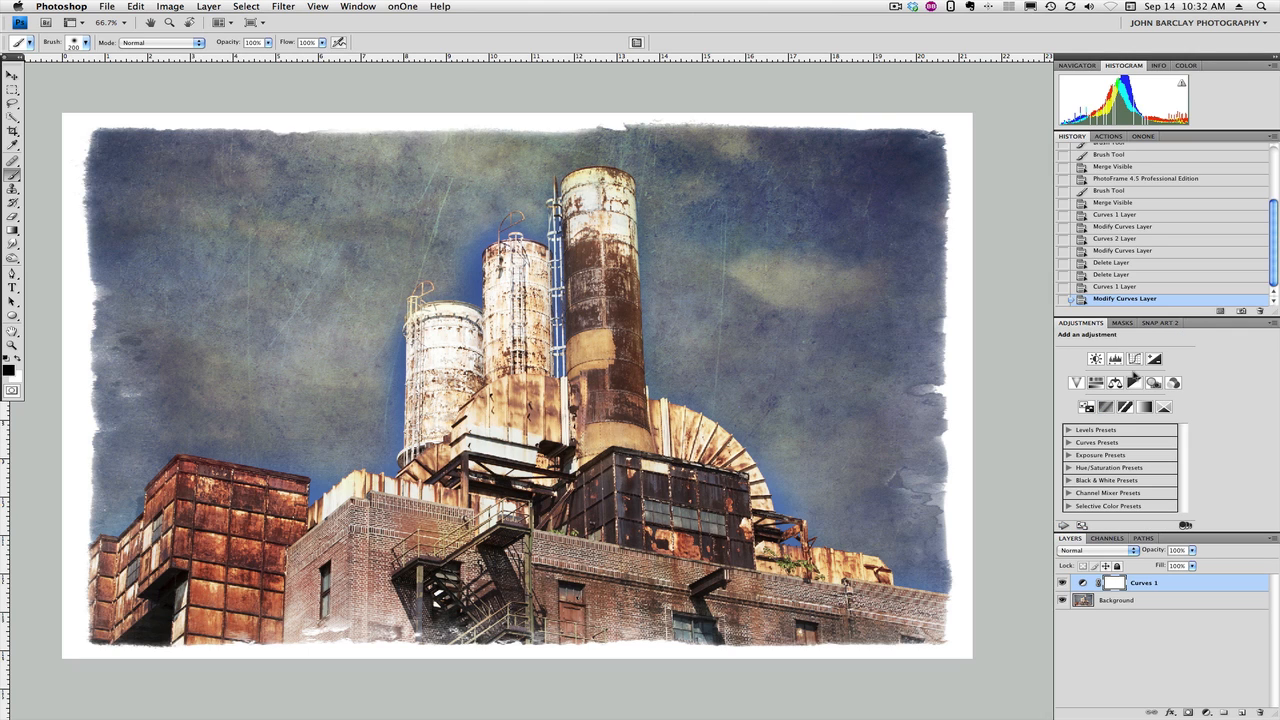
Add a second Curves layer and set its gray point by sampling the smokestacks and finally the dark windowed building.
{"action": "left_click", "coordinate": [1135, 359]}
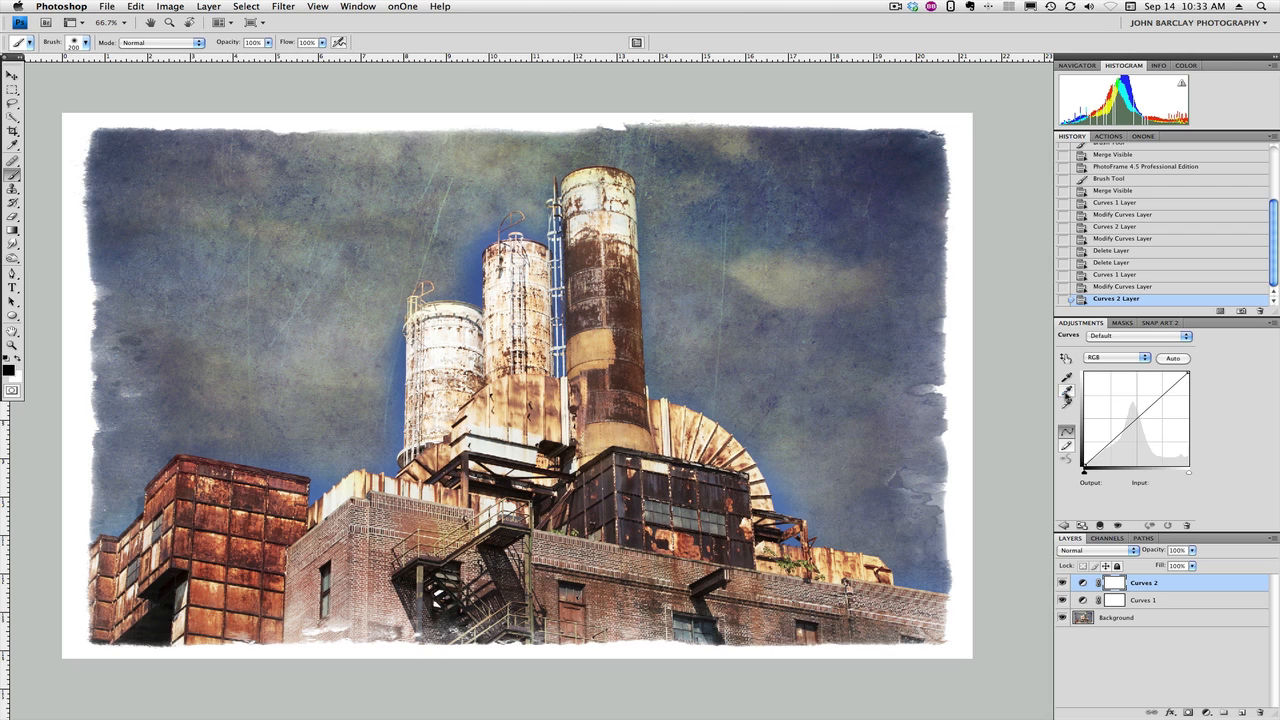
{"action": "left_click", "coordinate": [1067, 393]}
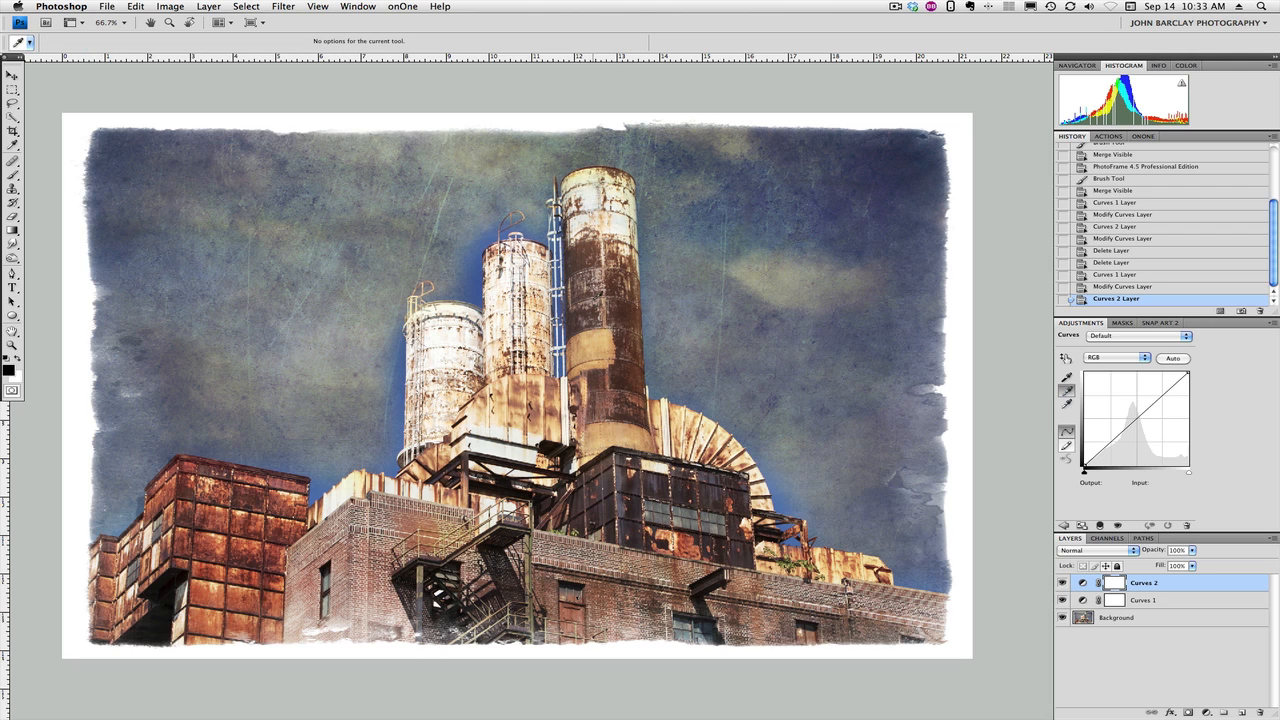
{"action": "left_click", "coordinate": [596, 296]}
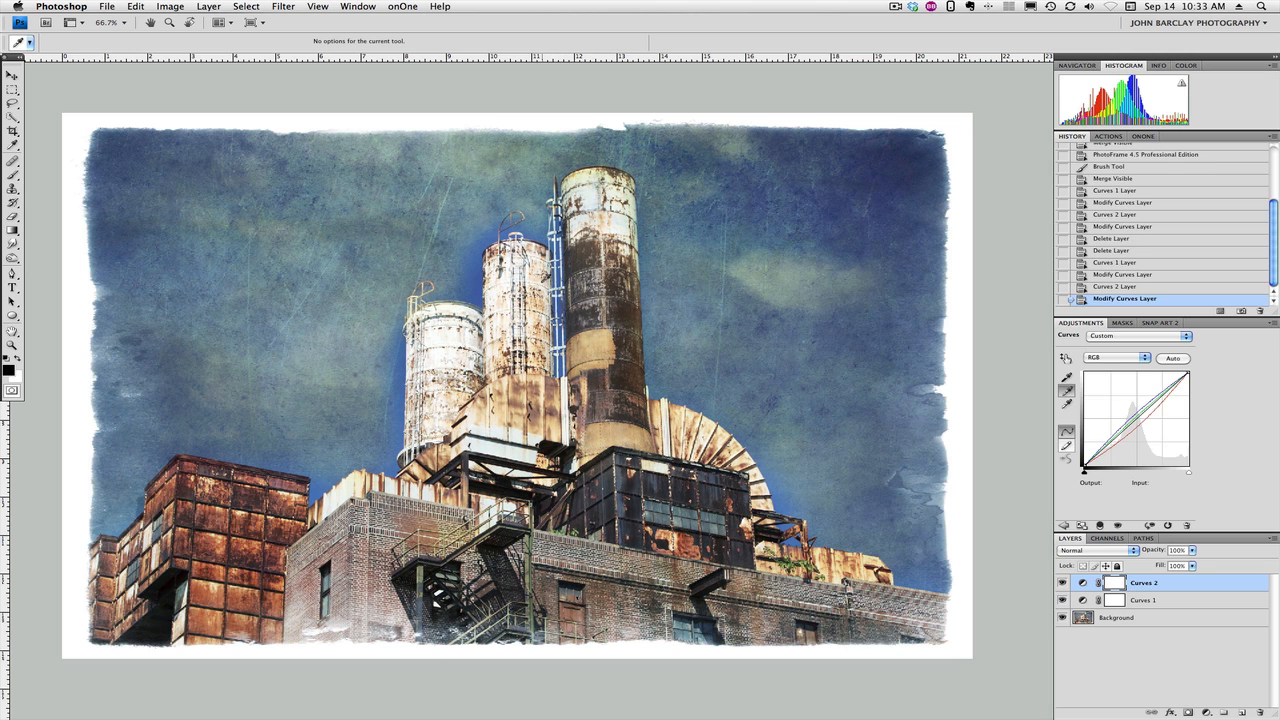
{"action": "left_click", "coordinate": [546, 278]}
{"action": "left_click", "coordinate": [604, 293]}
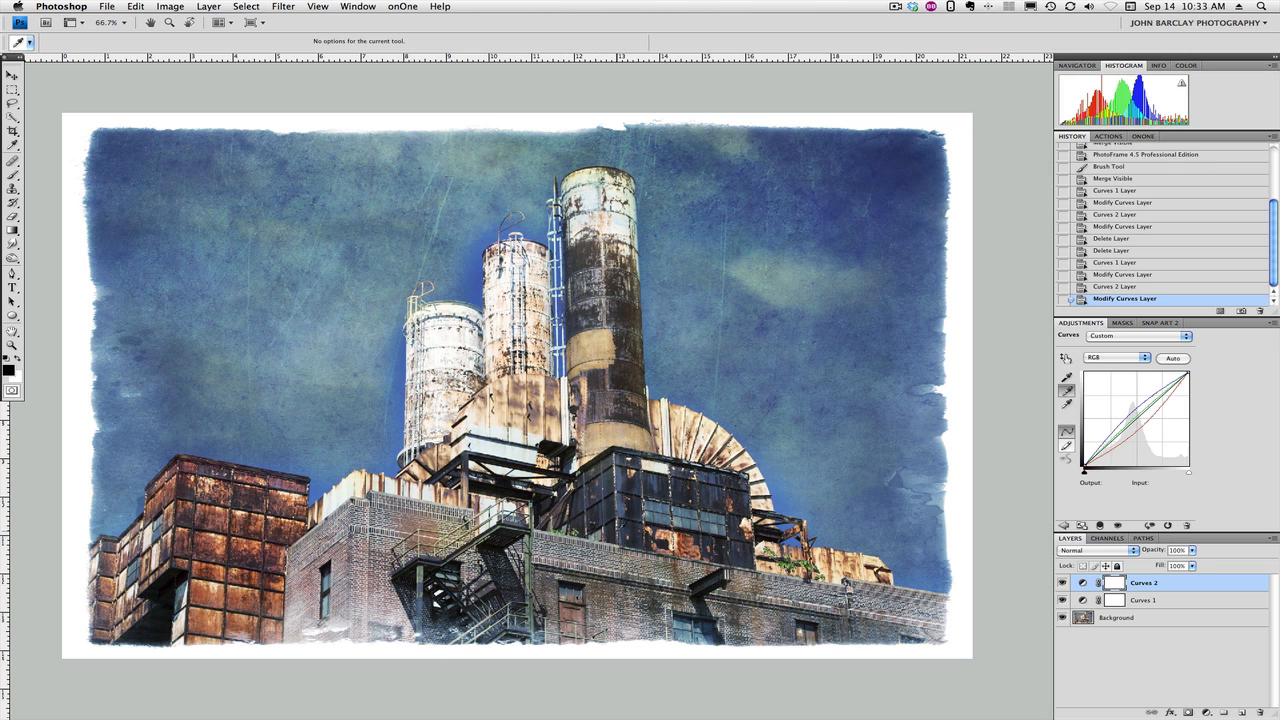
{"action": "left_click", "coordinate": [652, 485]}
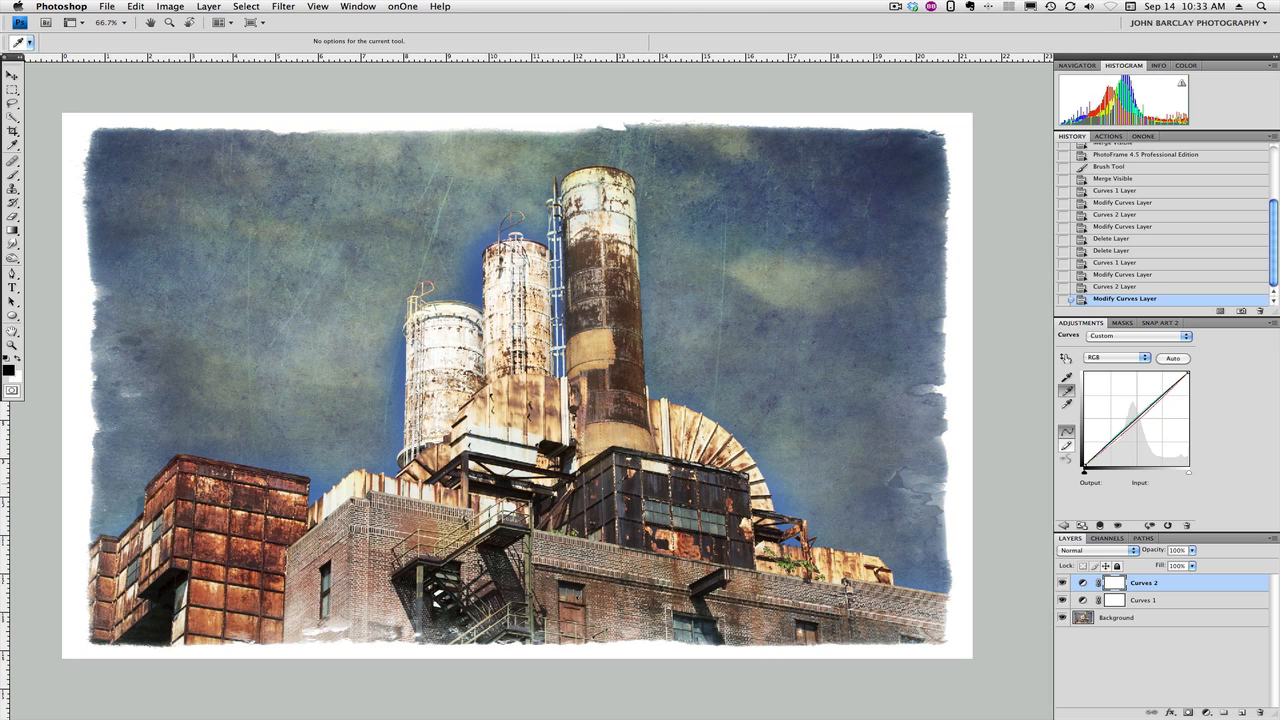